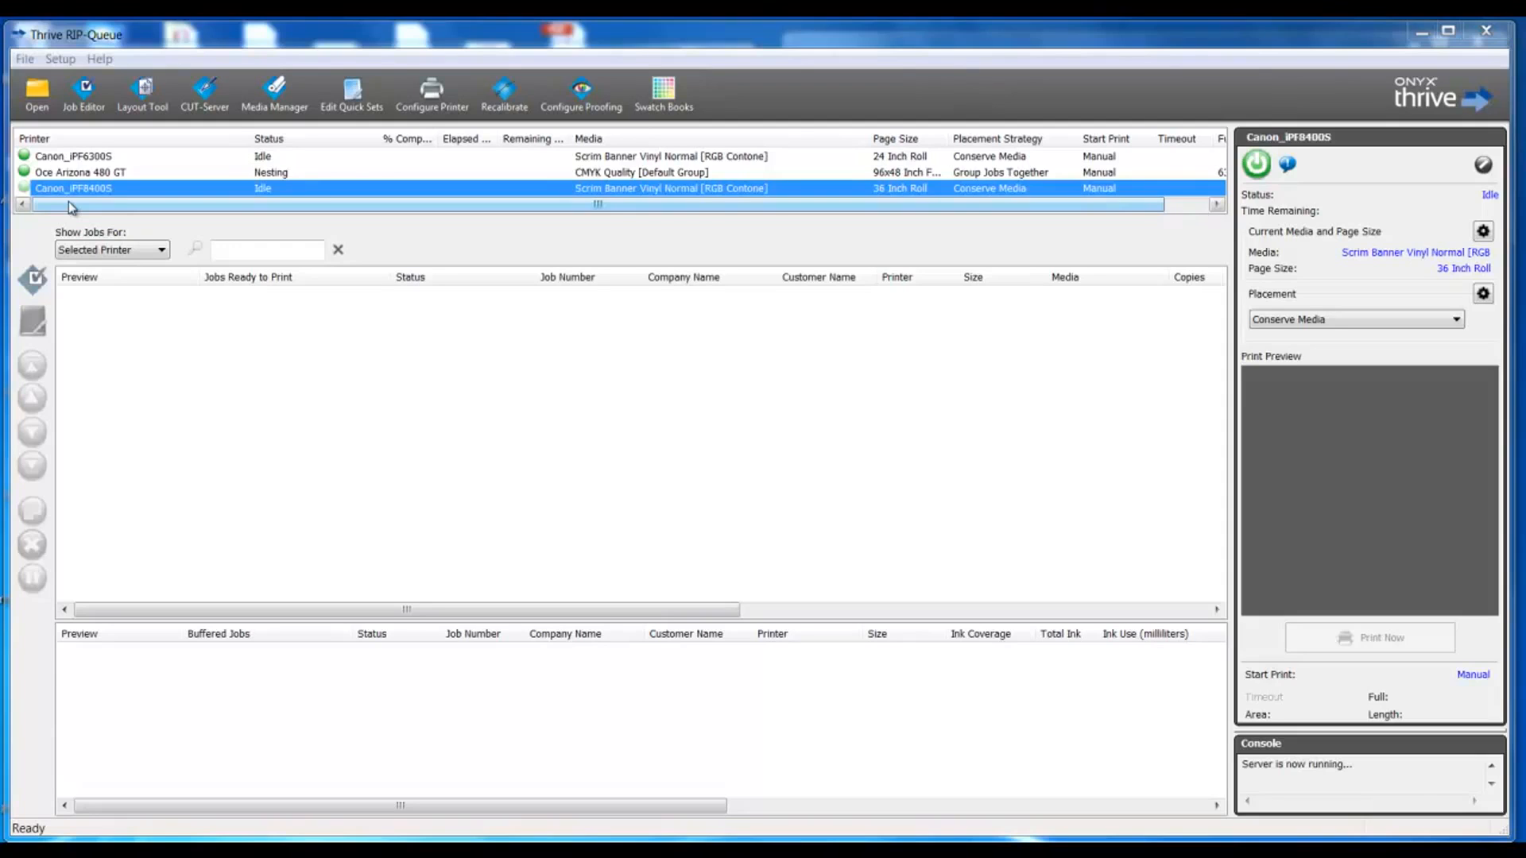
Open Elephant face.jpg from the Samples folder in Job Editor for the Canon_iPF8400S printer.
left_click(68, 202)
left_click(35, 89)
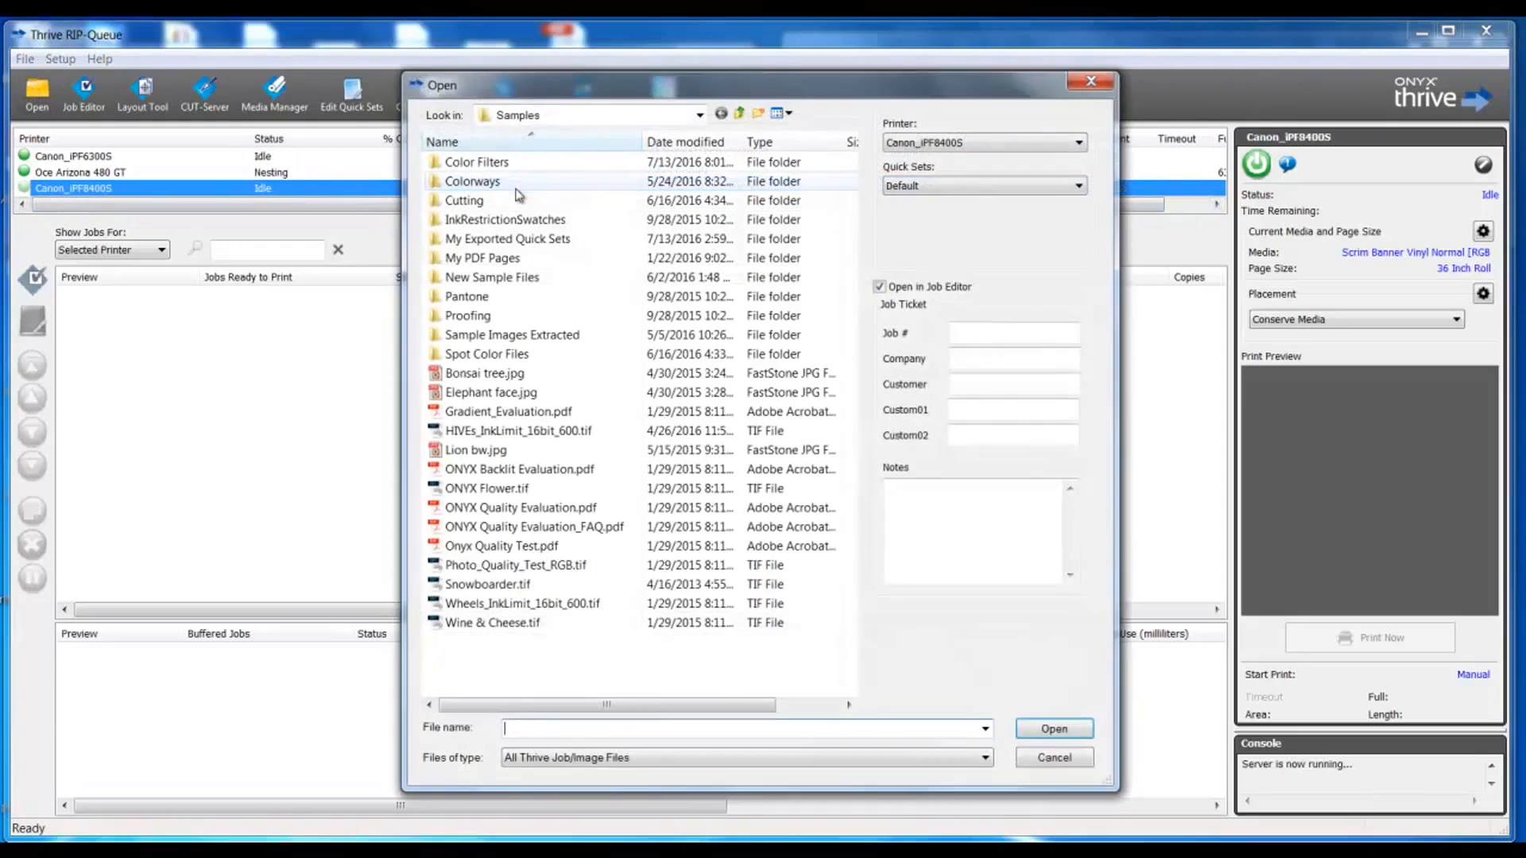
left_click(509, 392)
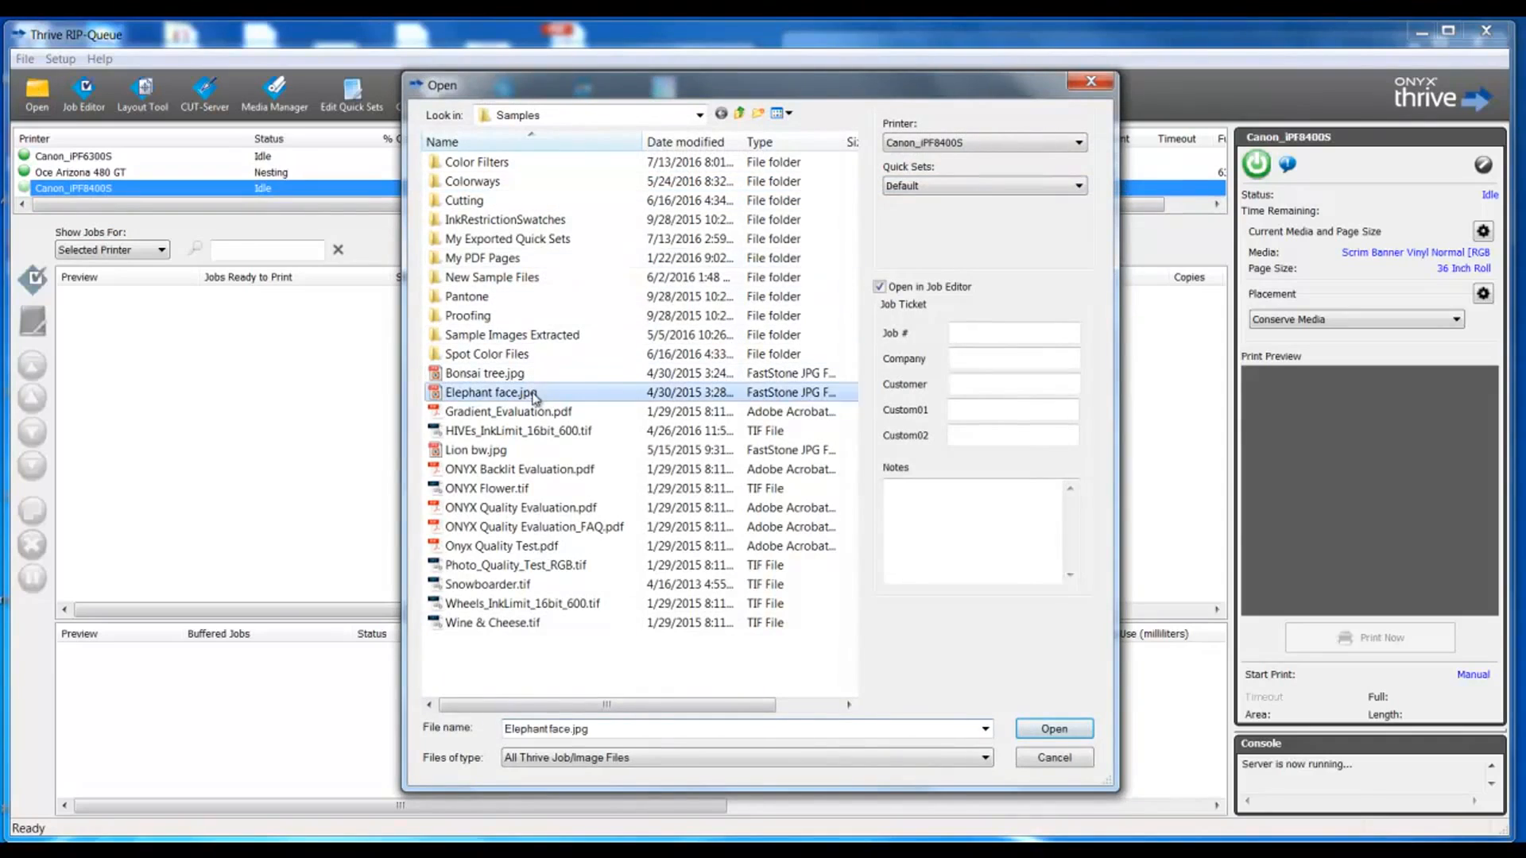
left_click(1043, 732)
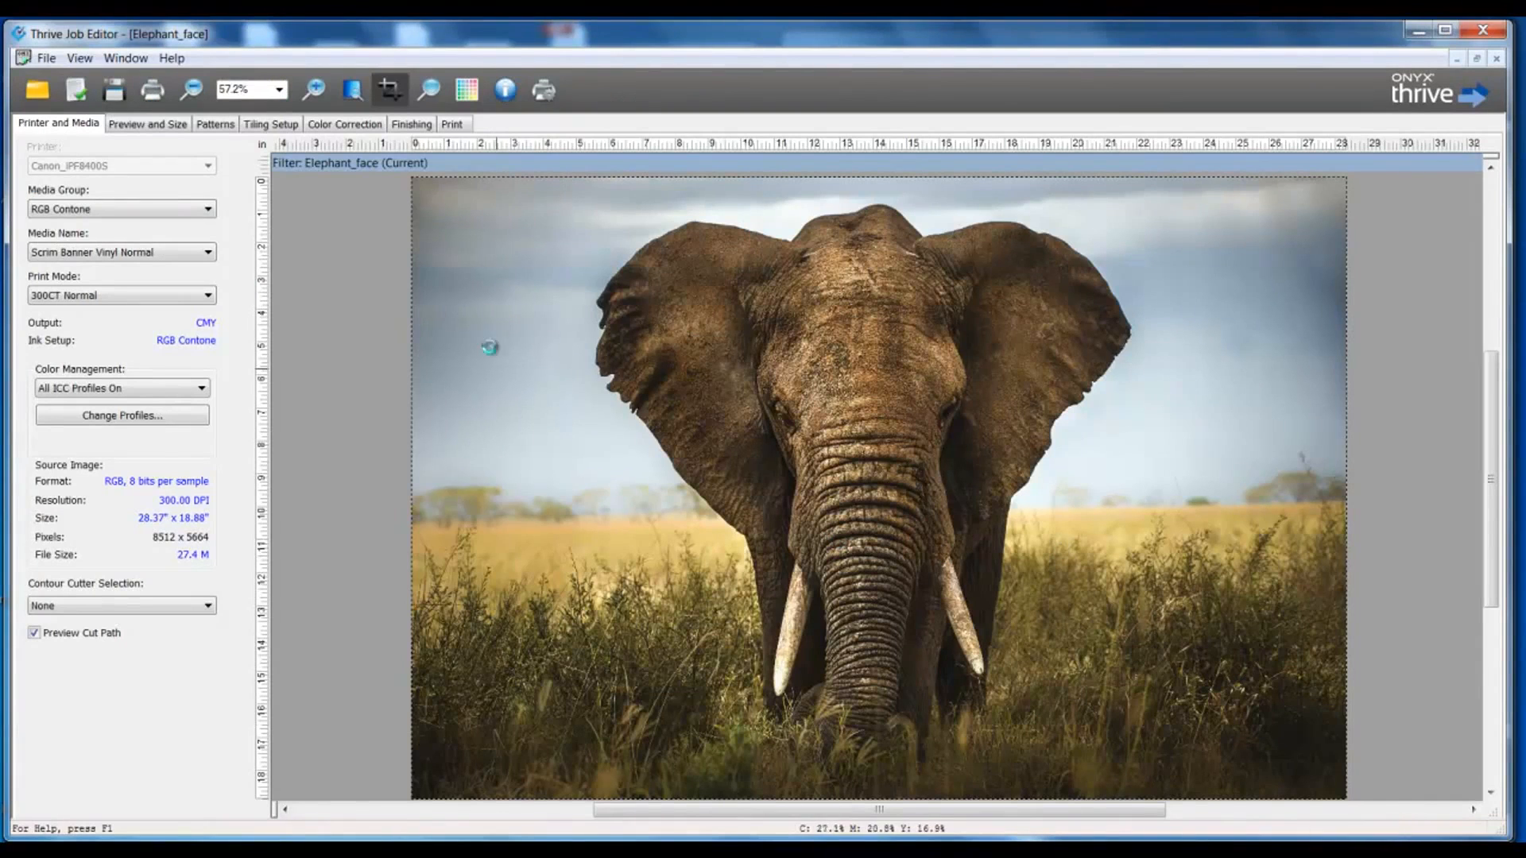
Enable tiling for the job and scale the image proportionally to 300%.
left_click(273, 125)
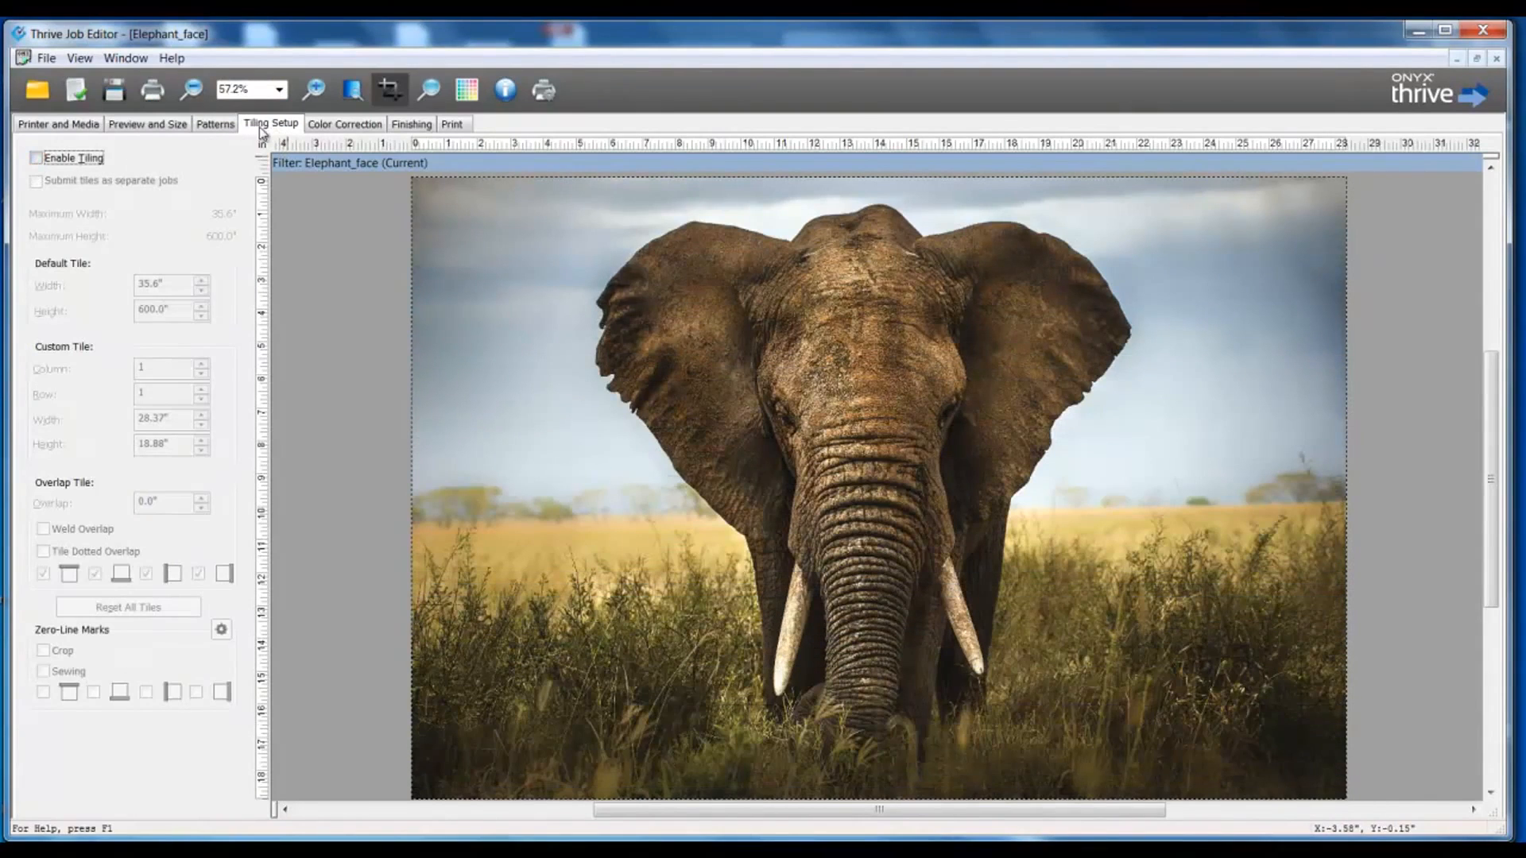
left_click(36, 158)
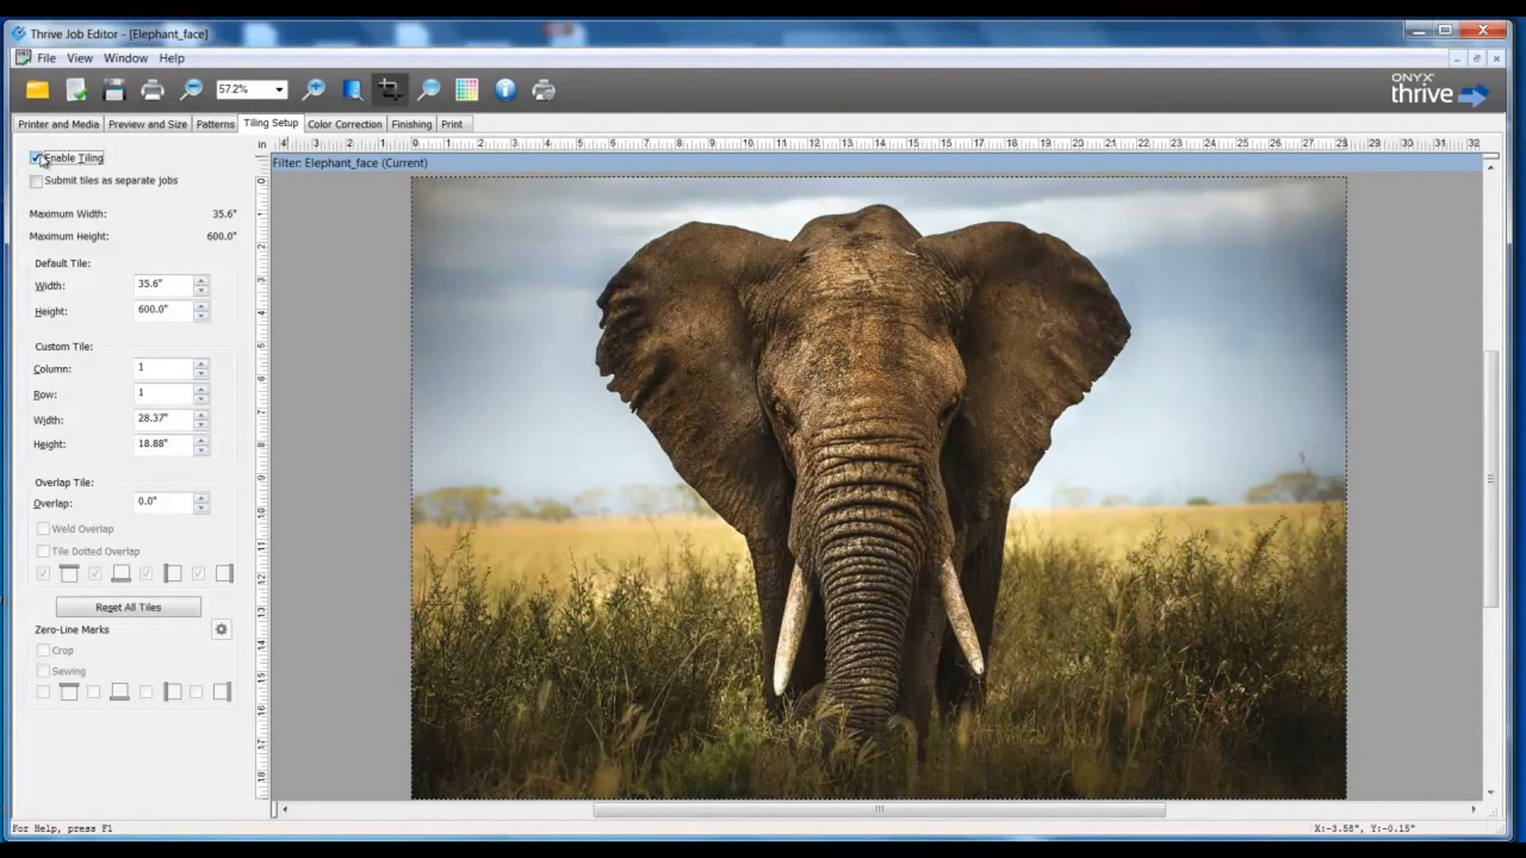
left_click(136, 126)
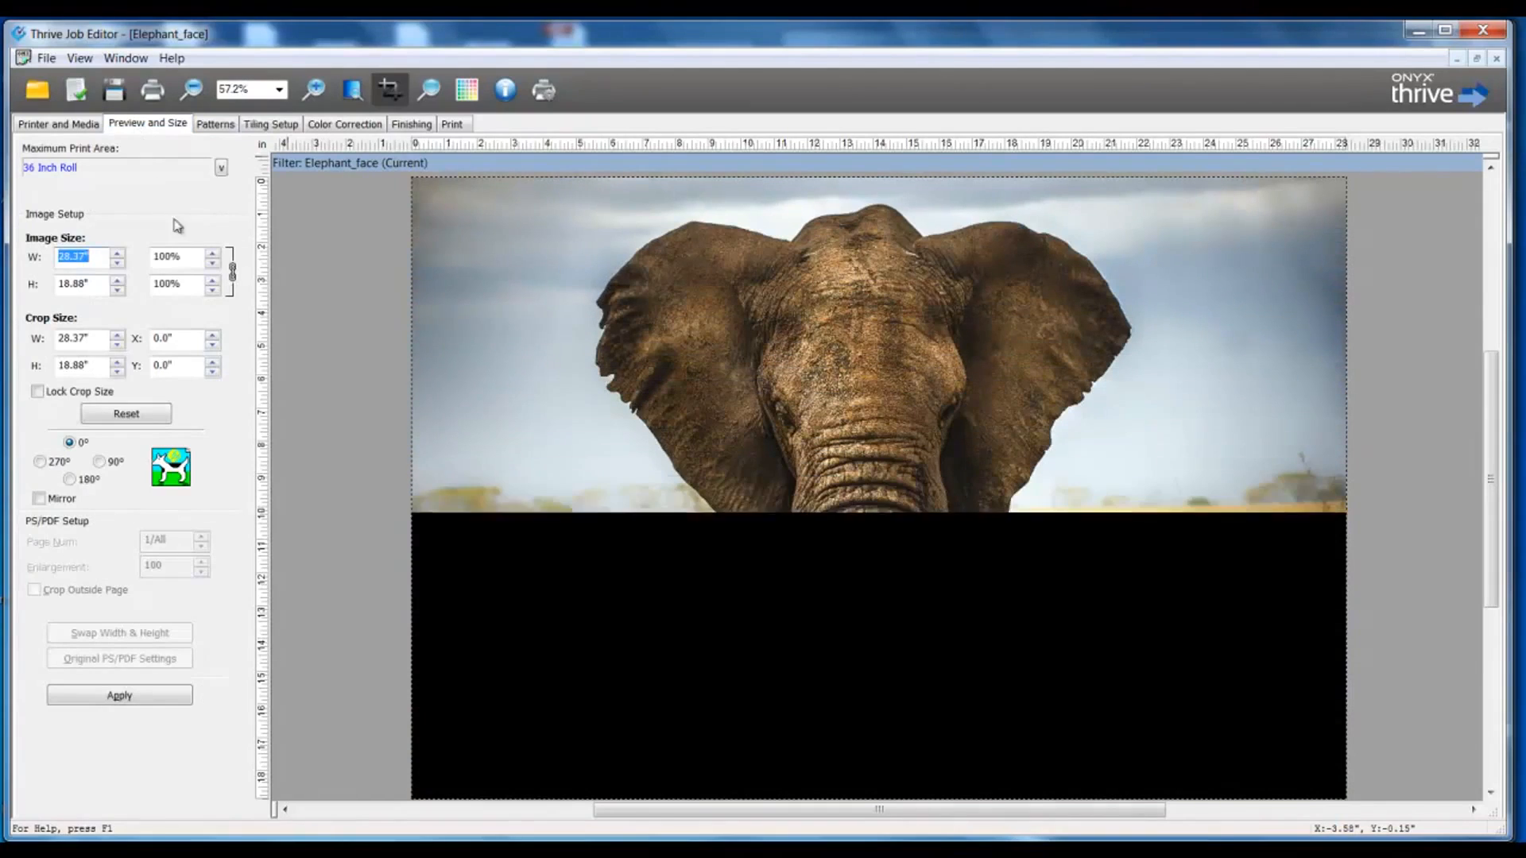
left_click_drag(191, 253, 144, 256)
type("3")
key("Tab")
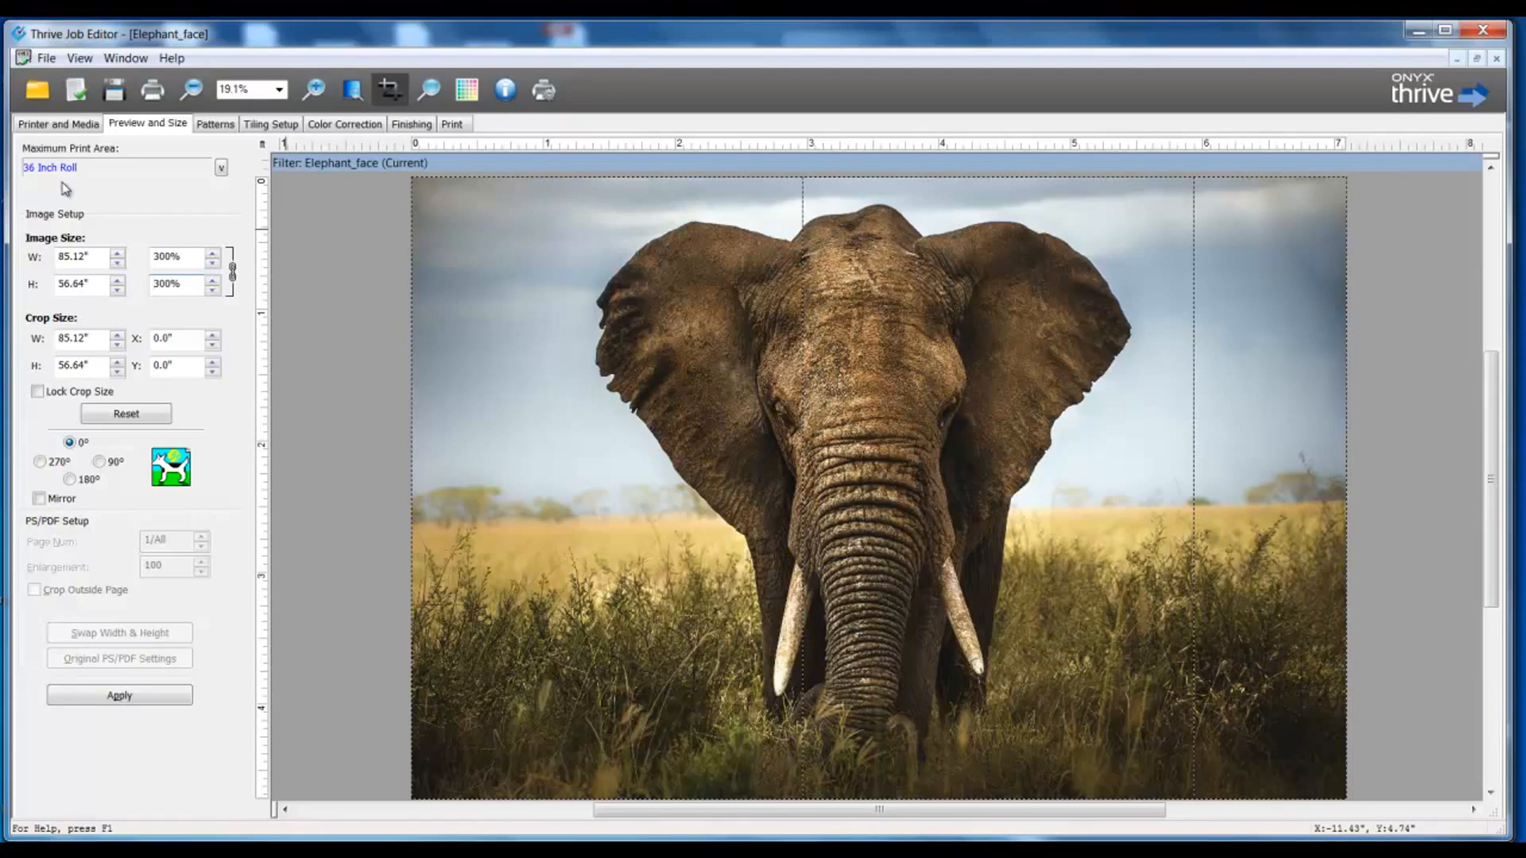
Set the custom tile width of column 1 to 28.37 inches.
left_click(266, 126)
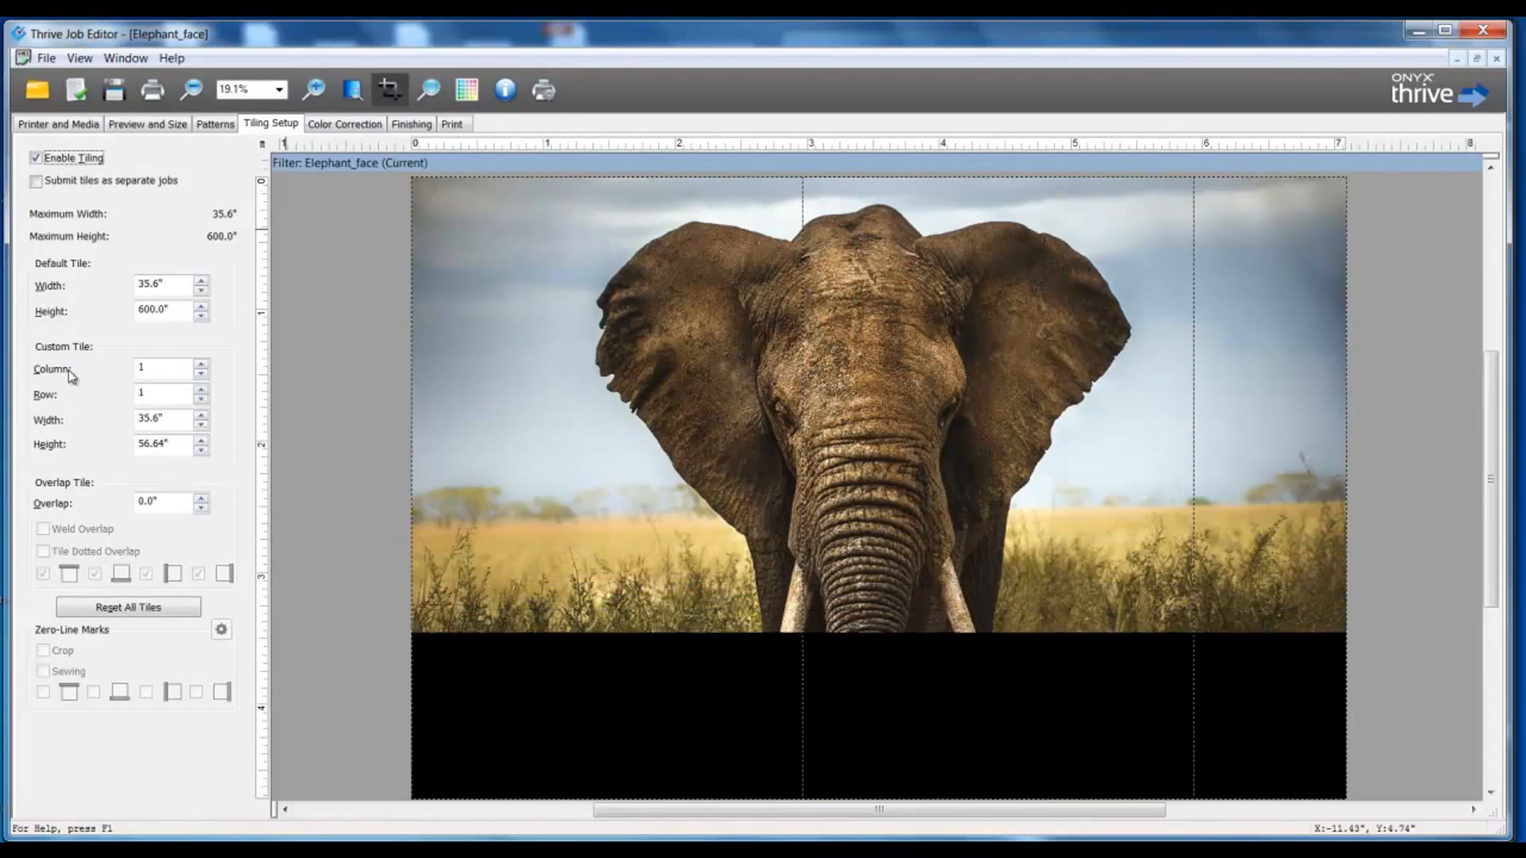
left_click(201, 364)
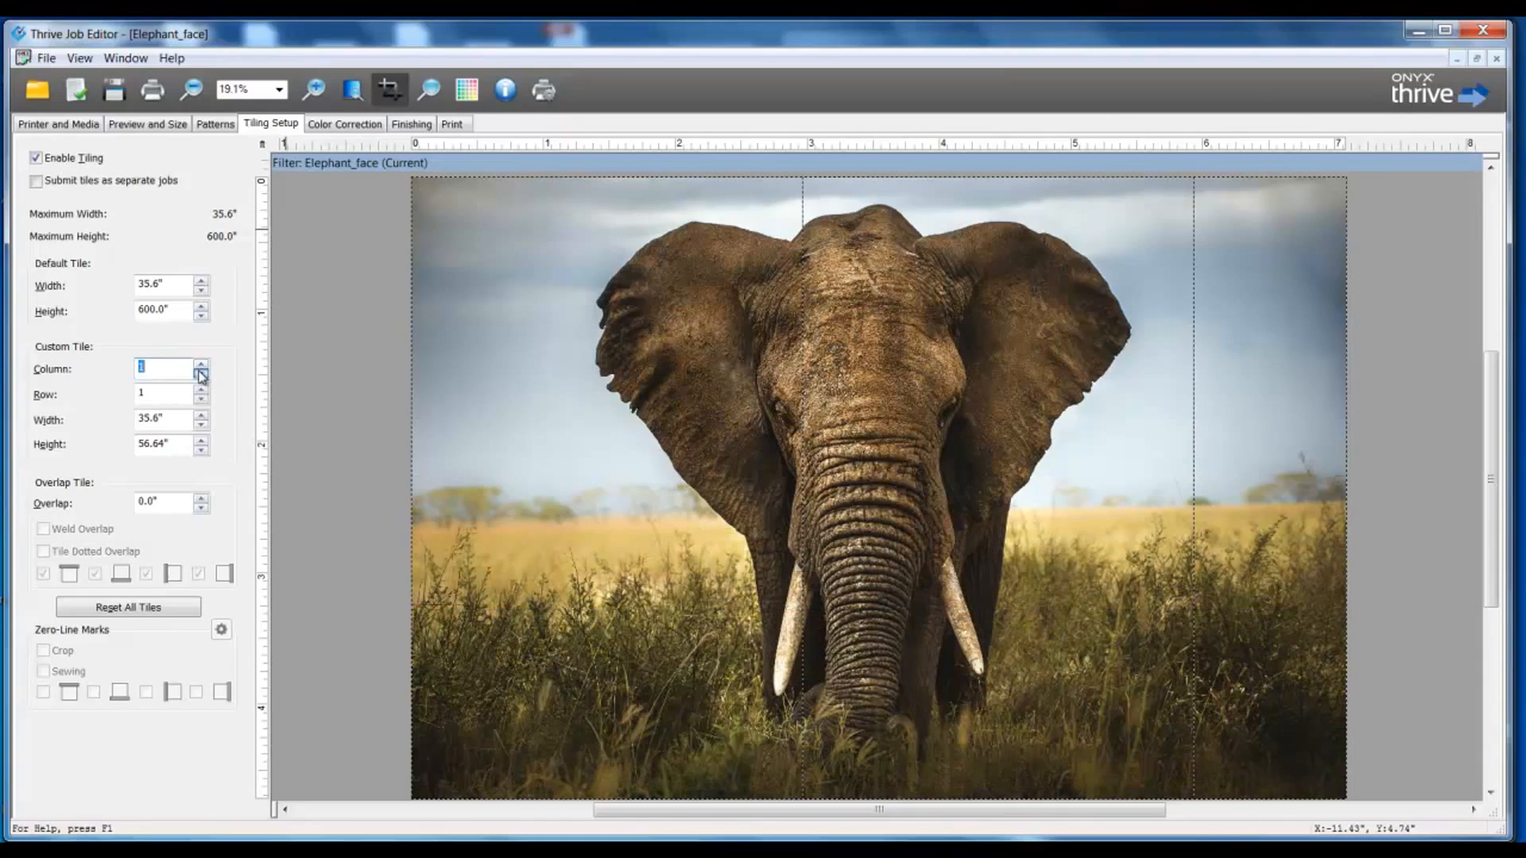
left_click_drag(183, 418, 121, 431)
type("28.37")
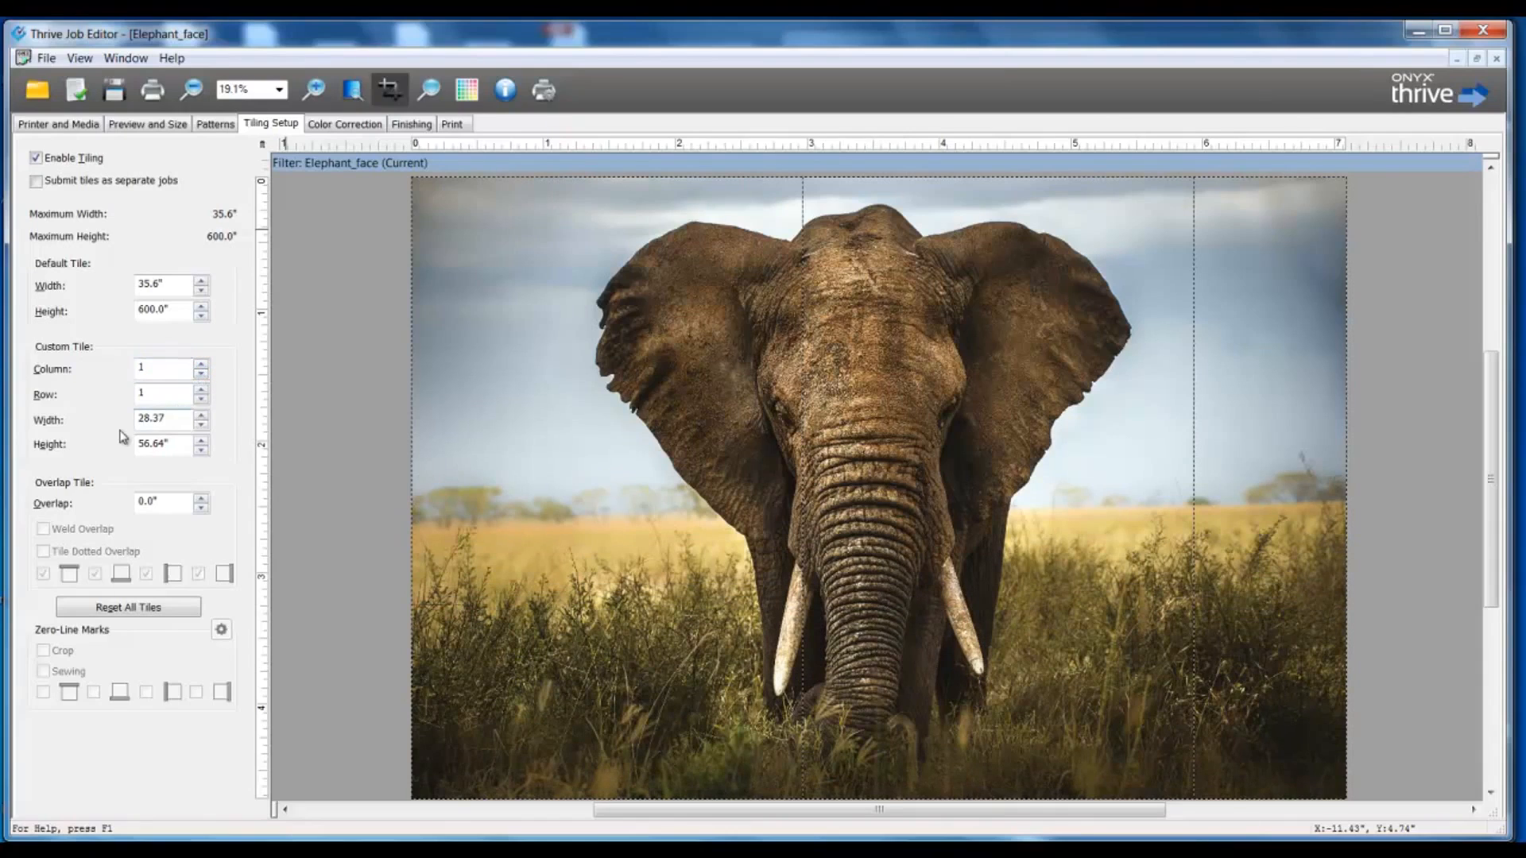
key("Tab")
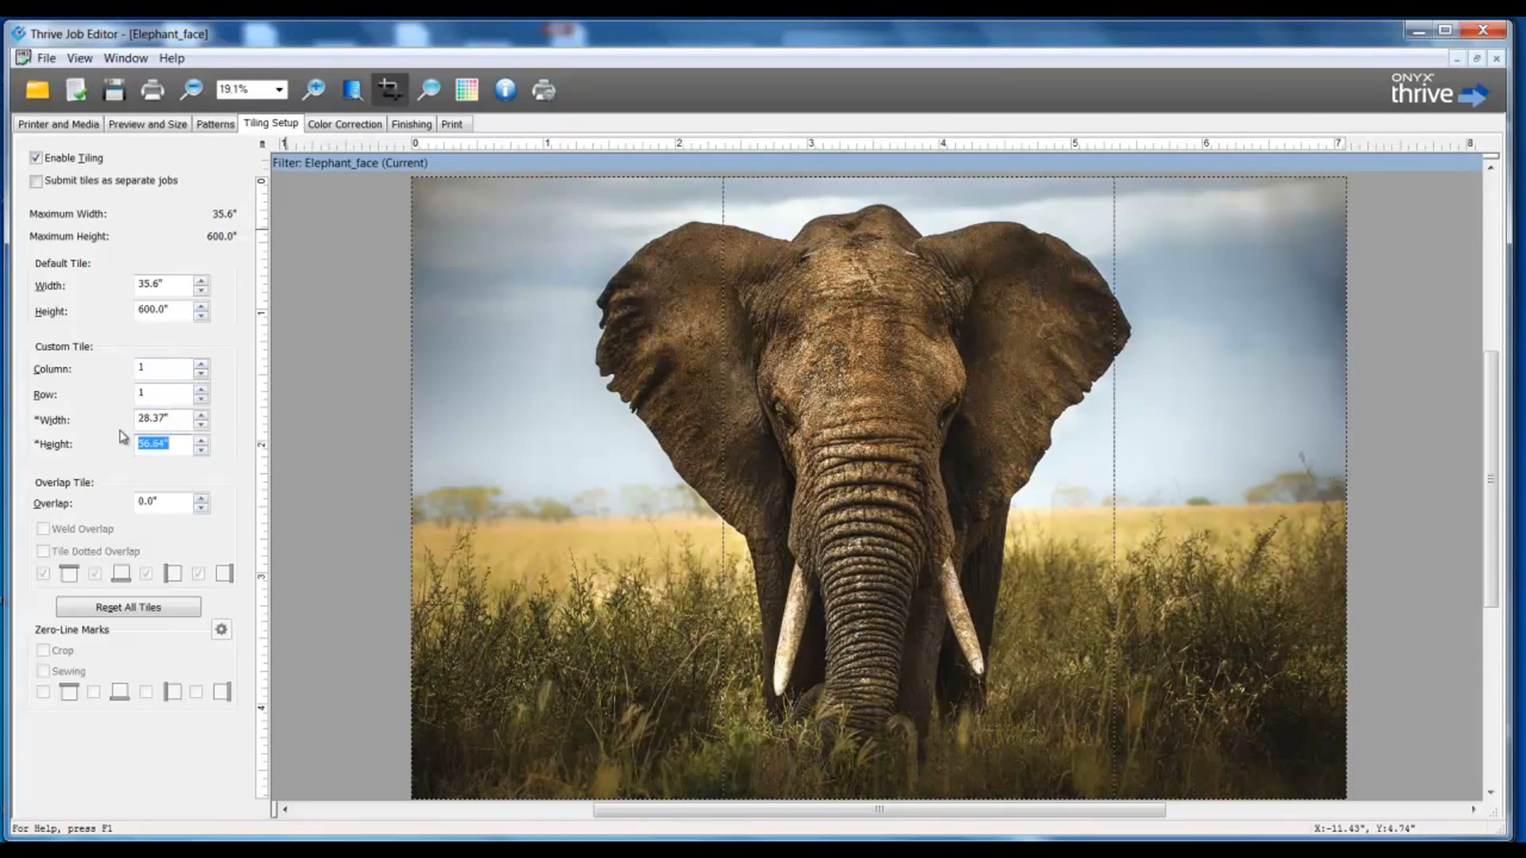
Set the custom tile width of column 2 to 28.37 inches and check the width of column 3.
left_click(204, 365)
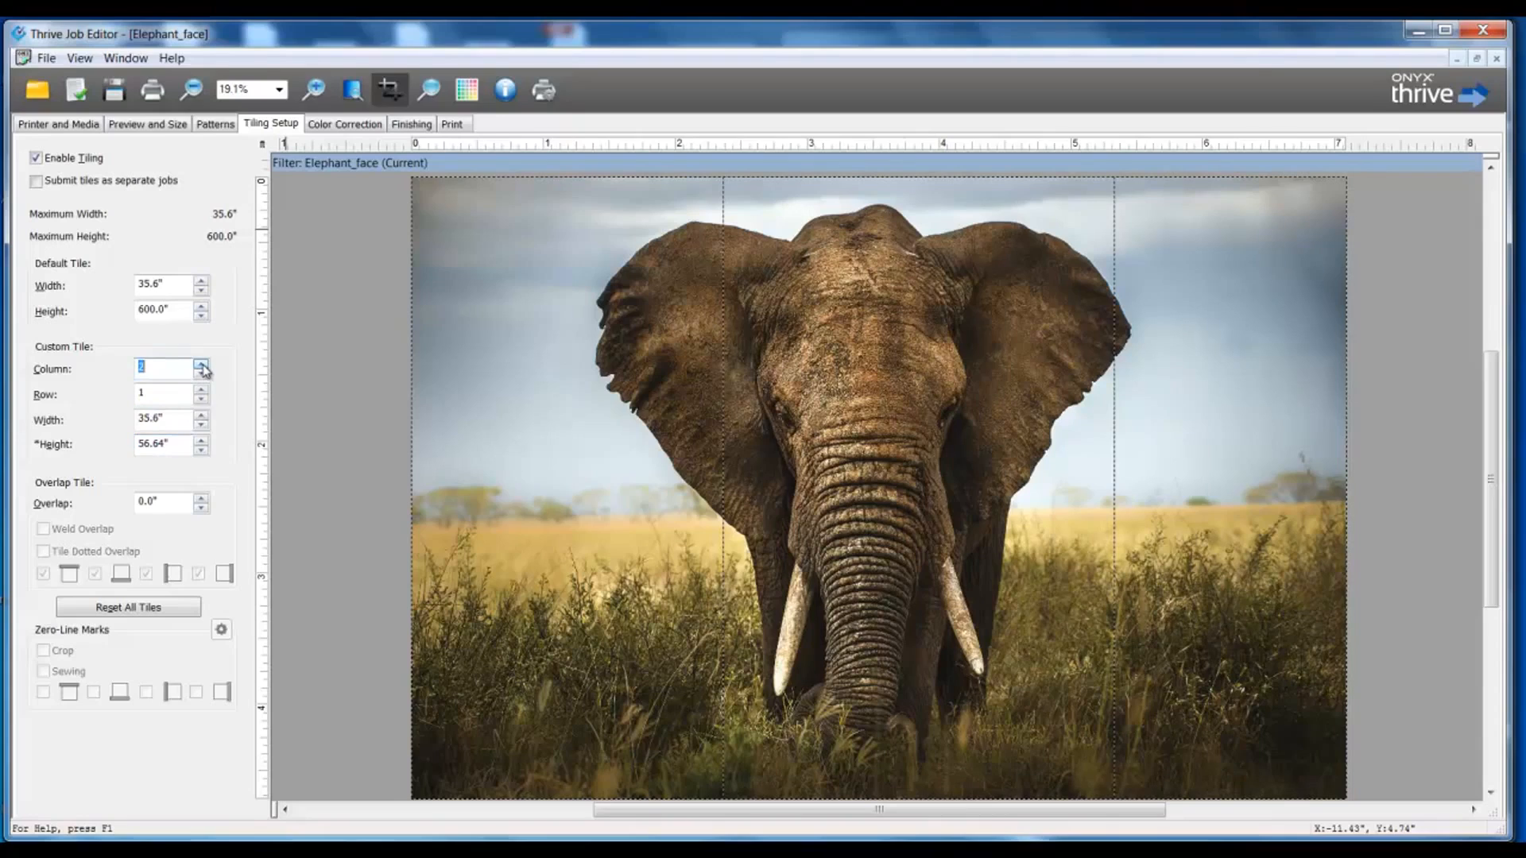
left_click(176, 417)
type("28.37")
key("Tab")
left_click(200, 370)
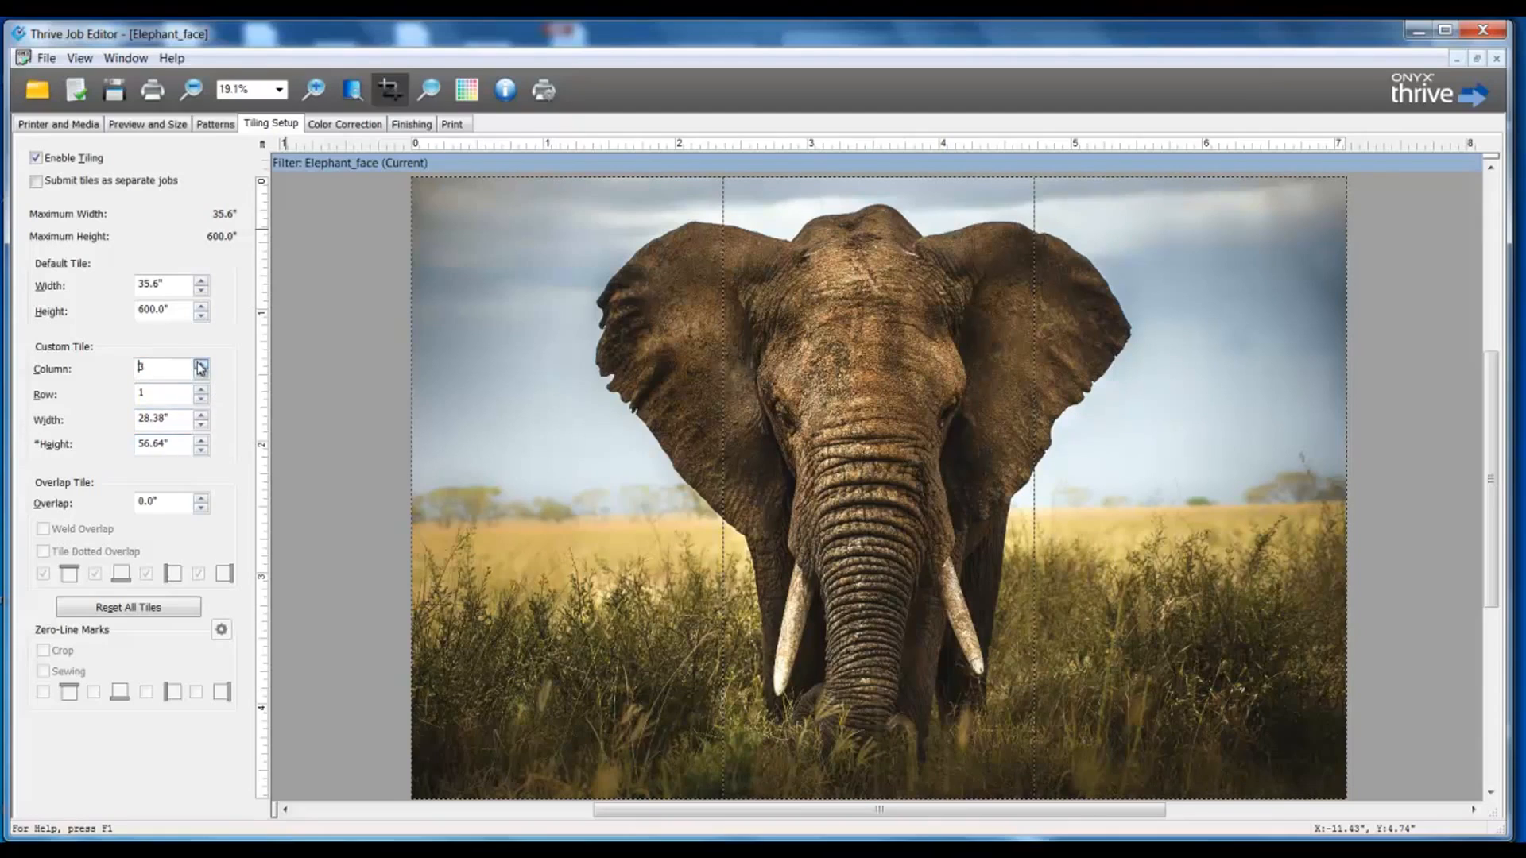
left_click_drag(181, 418, 128, 420)
left_click(201, 374)
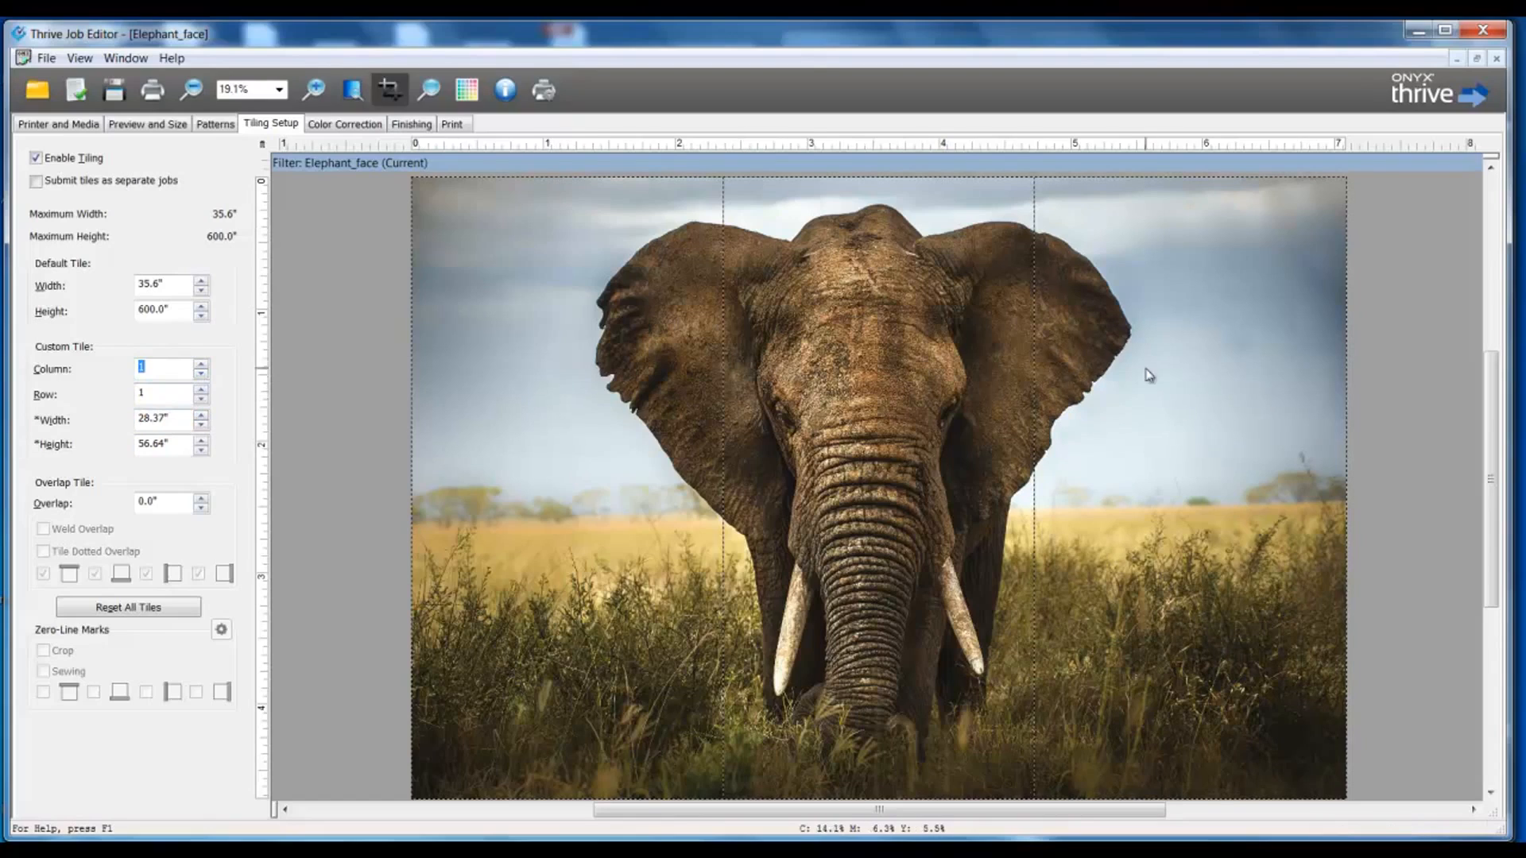
Set the tile overlap to 0.5 inches.
left_click(163, 501)
left_click_drag(165, 500, 134, 510)
type("1")
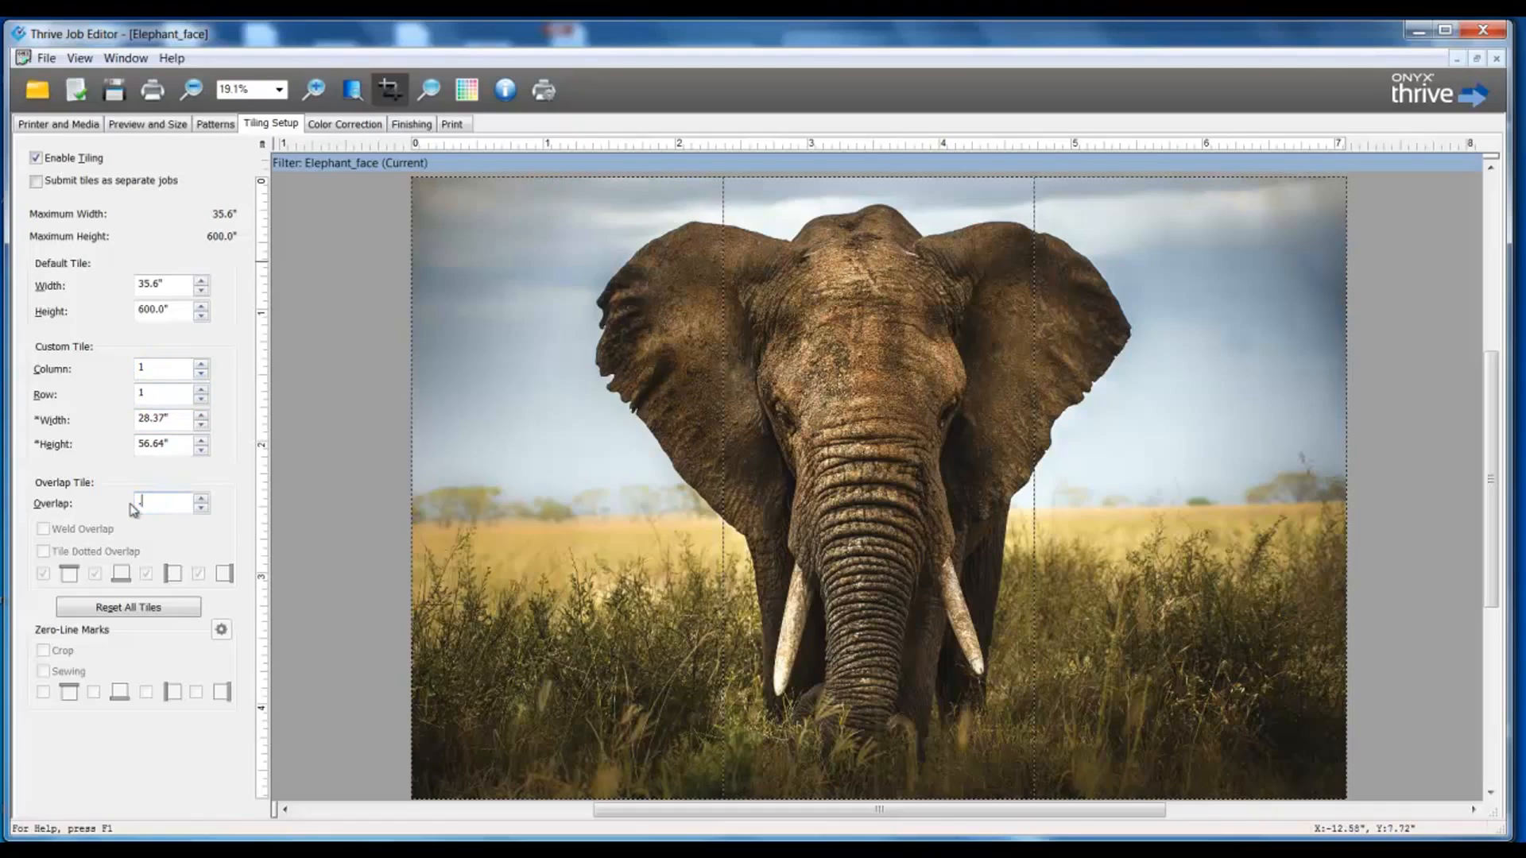
key("Tab")
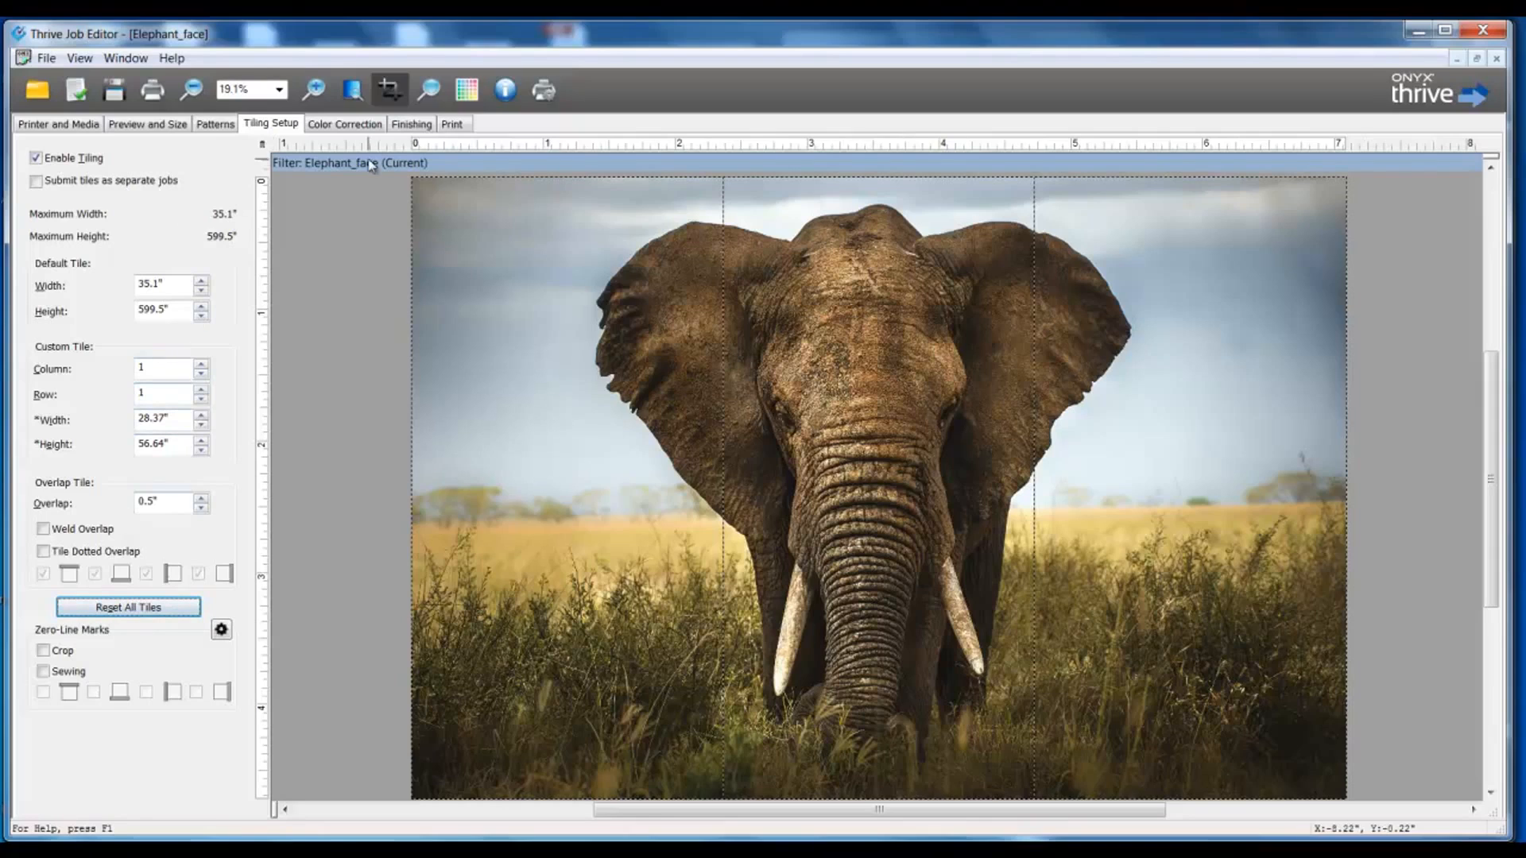
Enable image bleed in the finishing options and set it to 4 inches on all four sides.
left_click(412, 124)
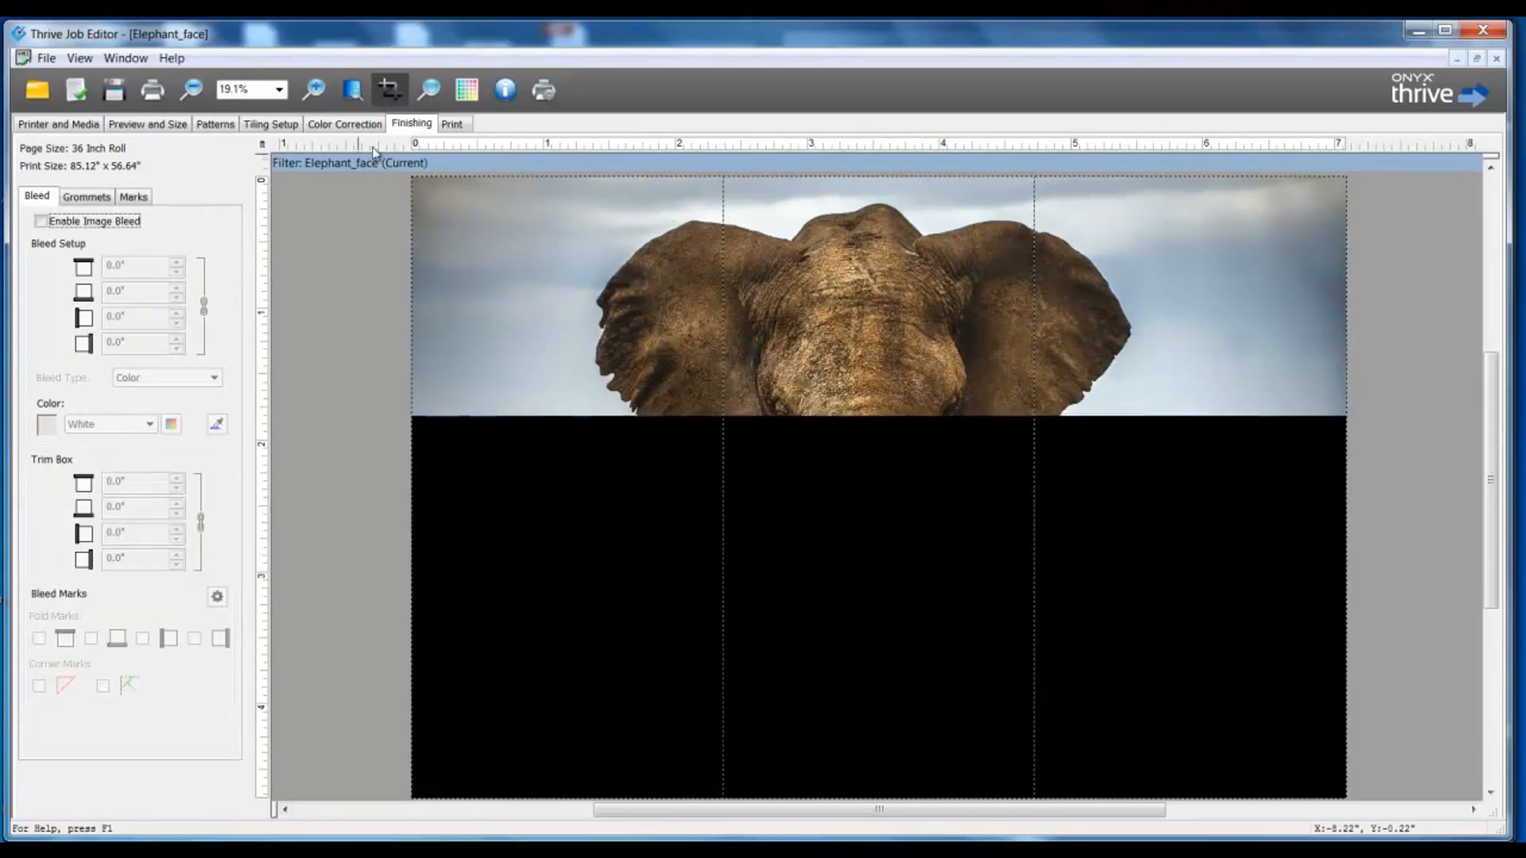
left_click(41, 221)
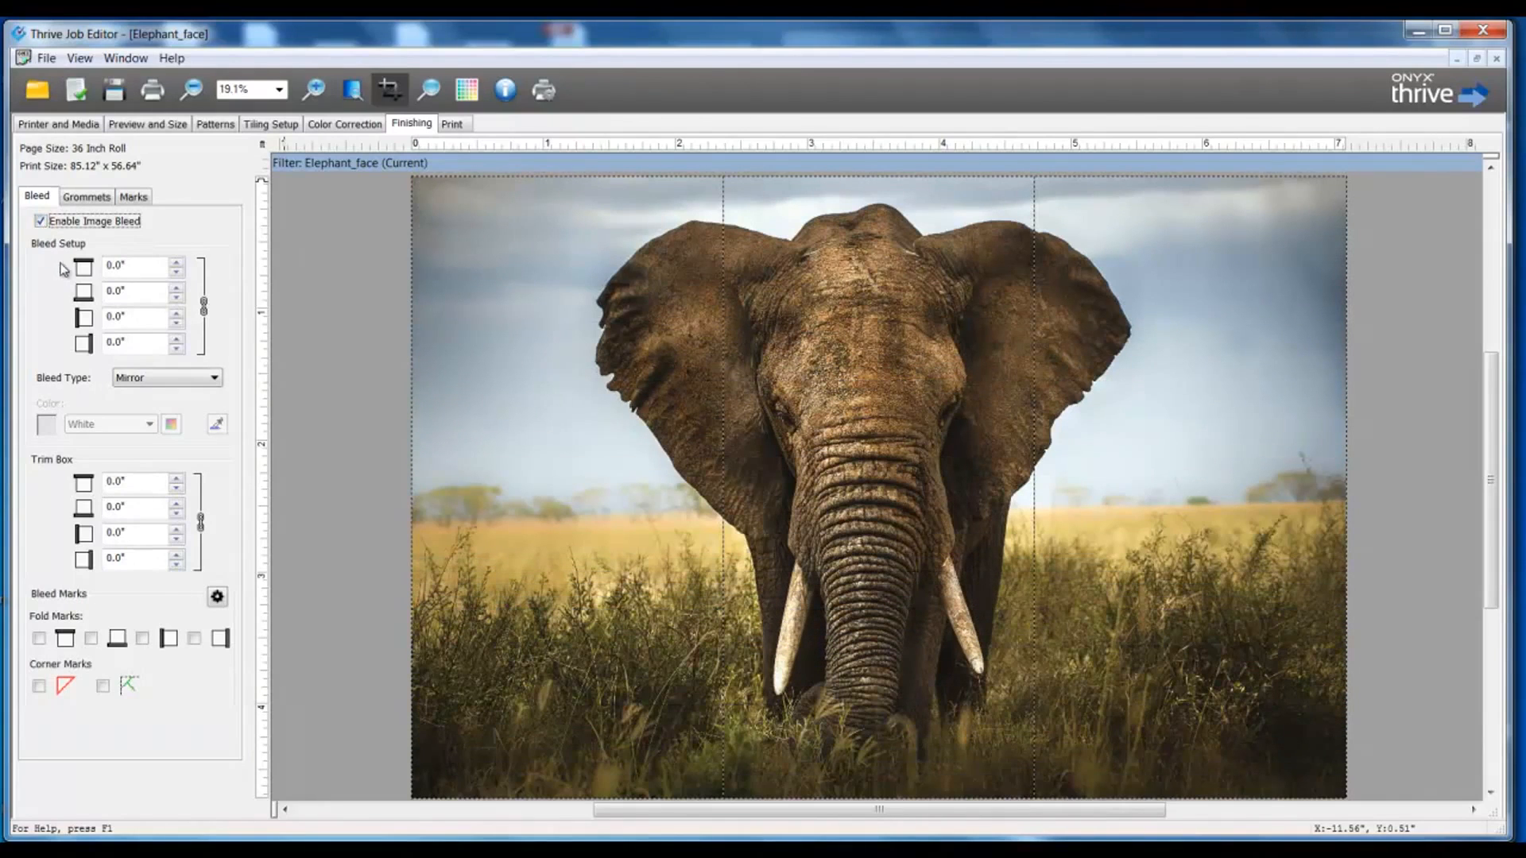
left_click_drag(131, 266, 93, 271)
type("4")
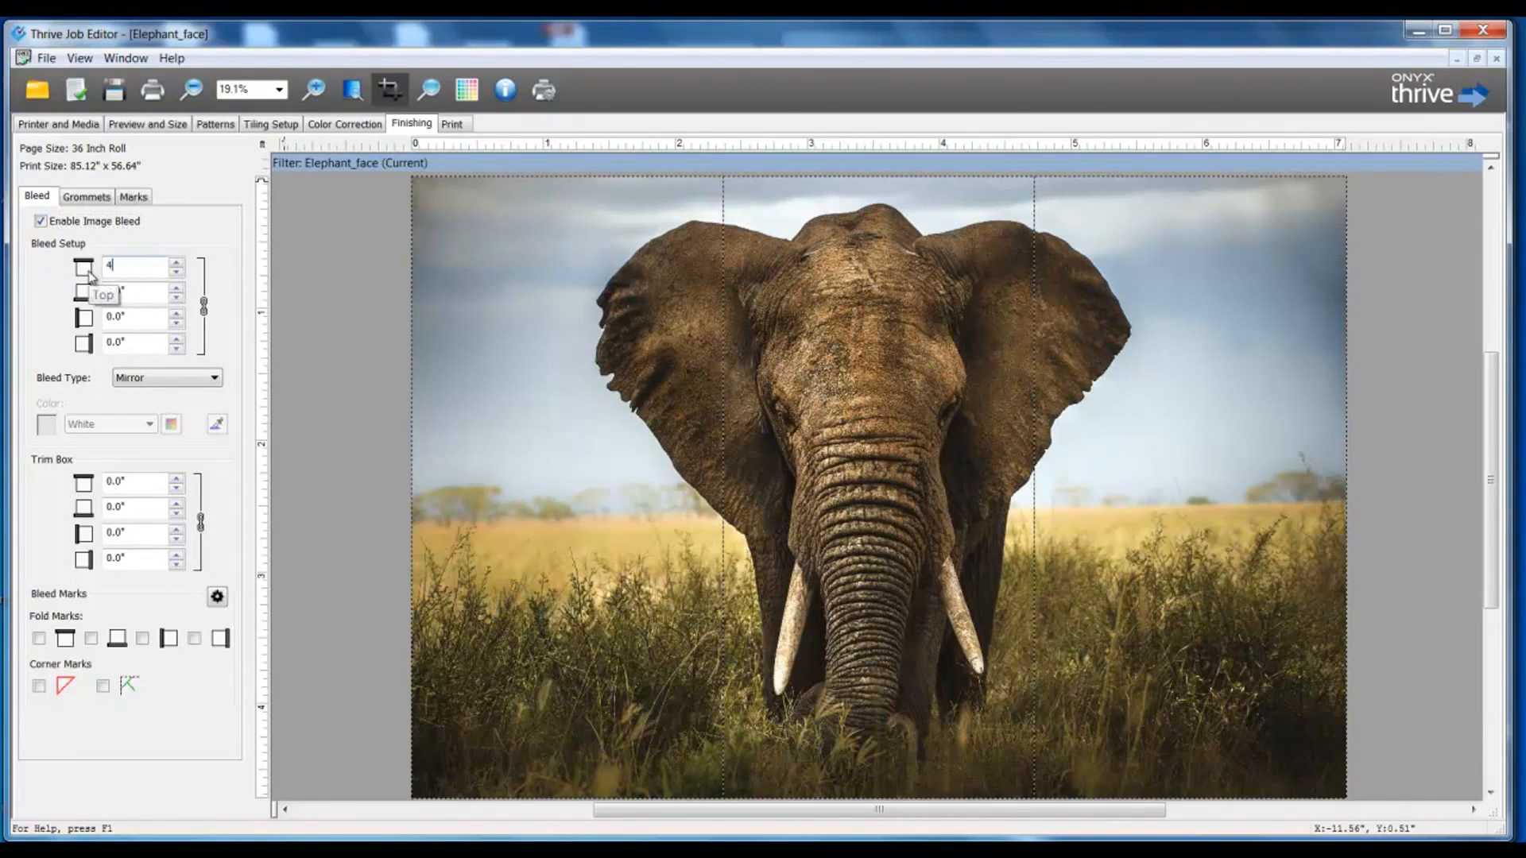
key("Return")
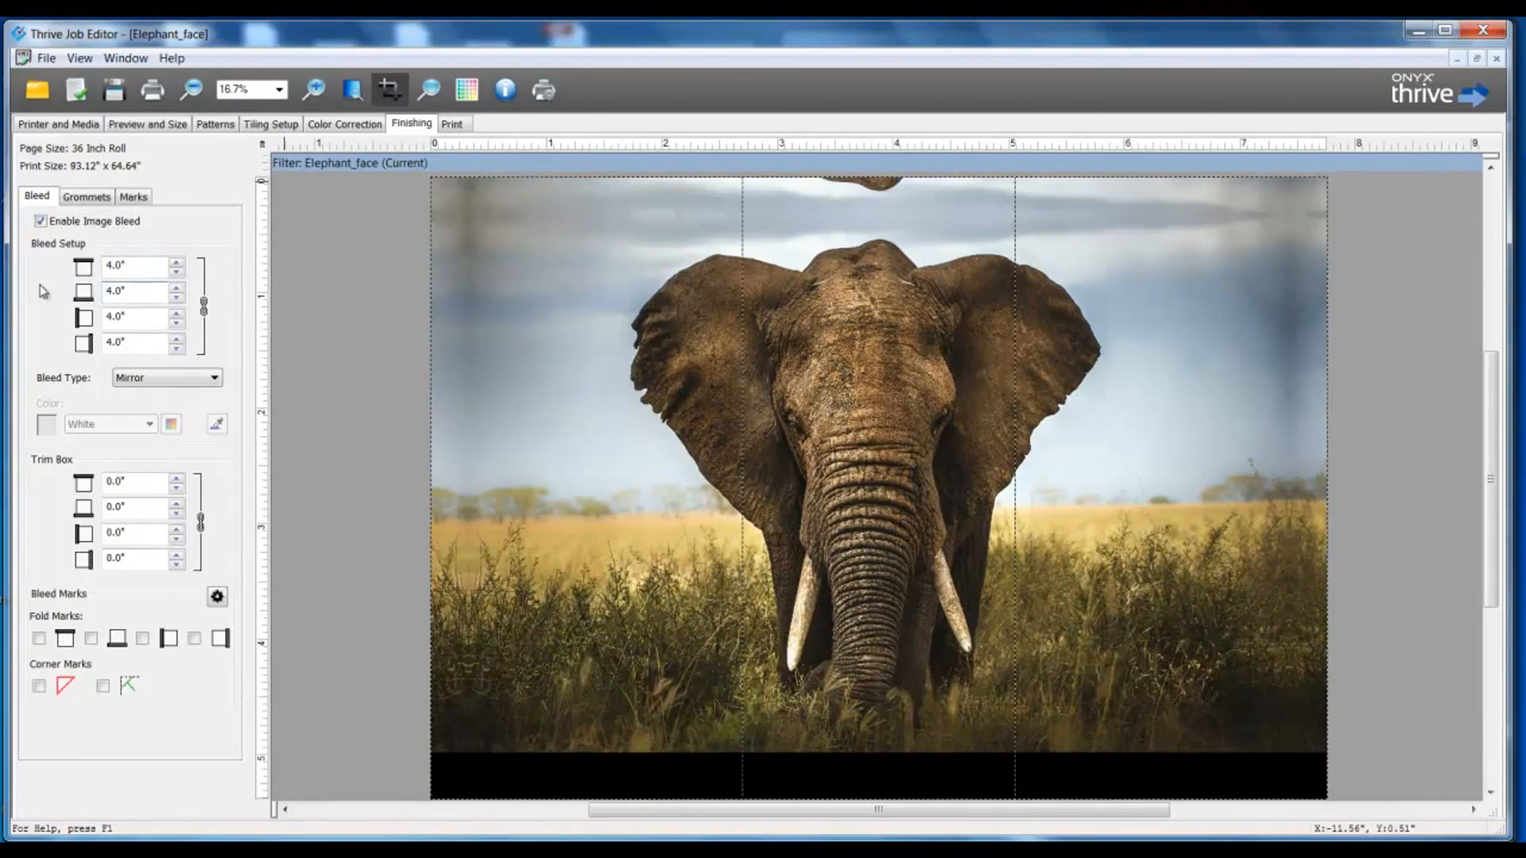
Try the Duplication bleed type on the image and switch it back to Mirror.
left_click(218, 380)
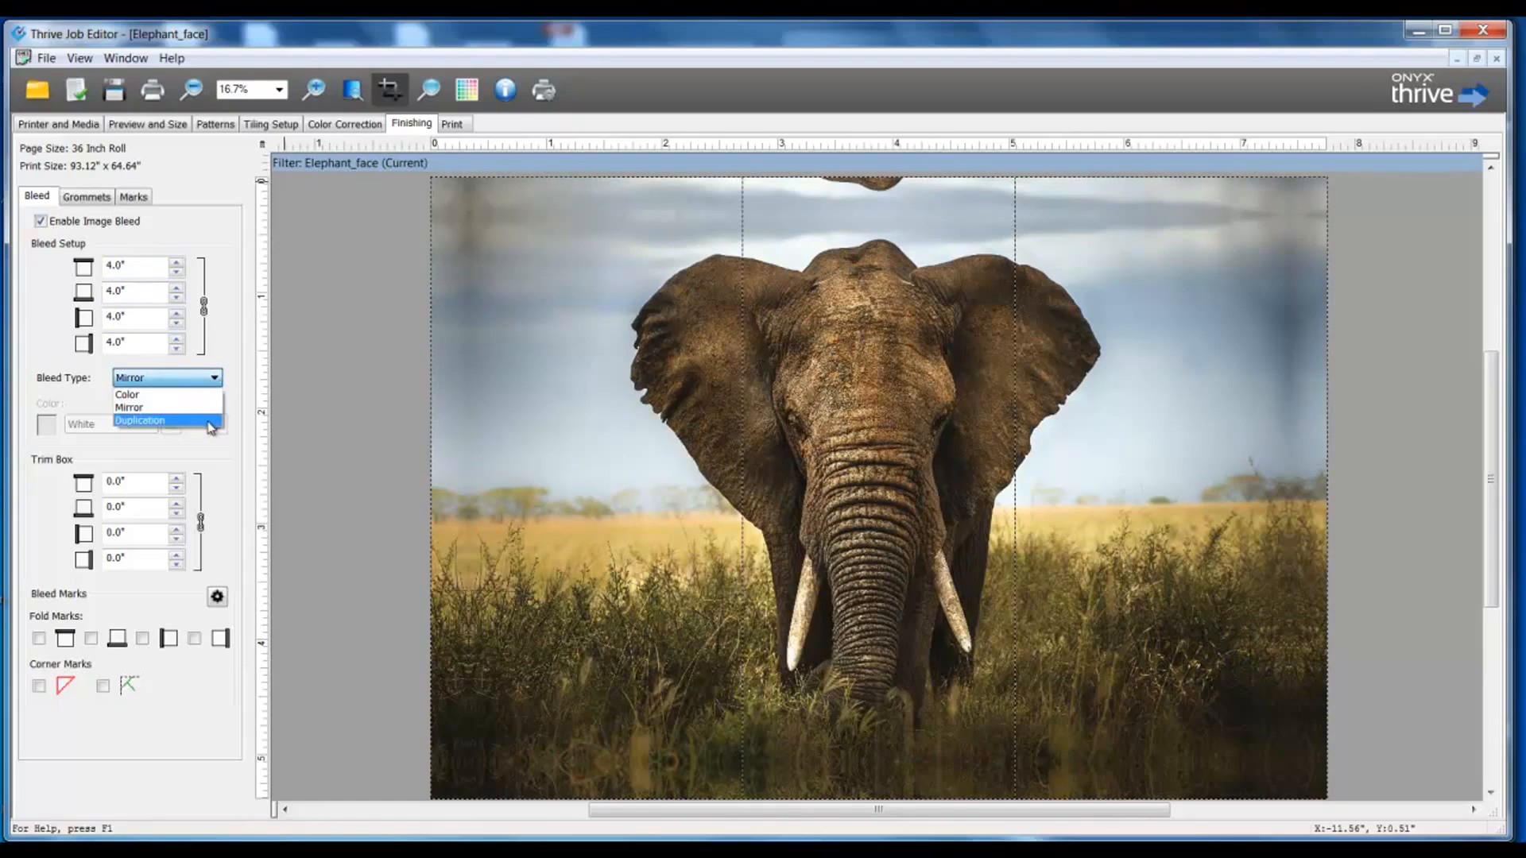
left_click(140, 420)
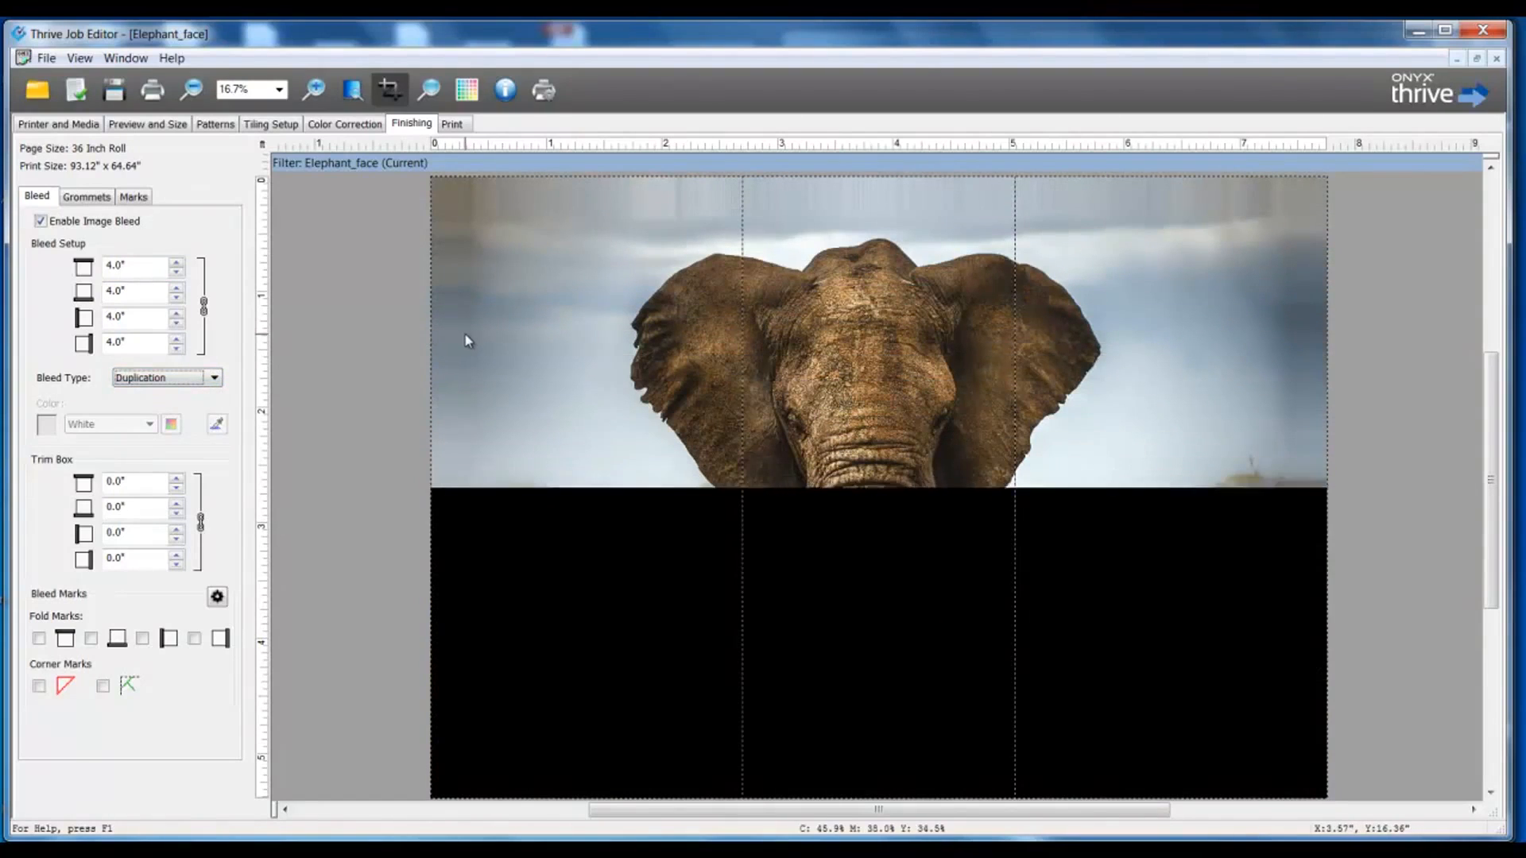
left_click(205, 378)
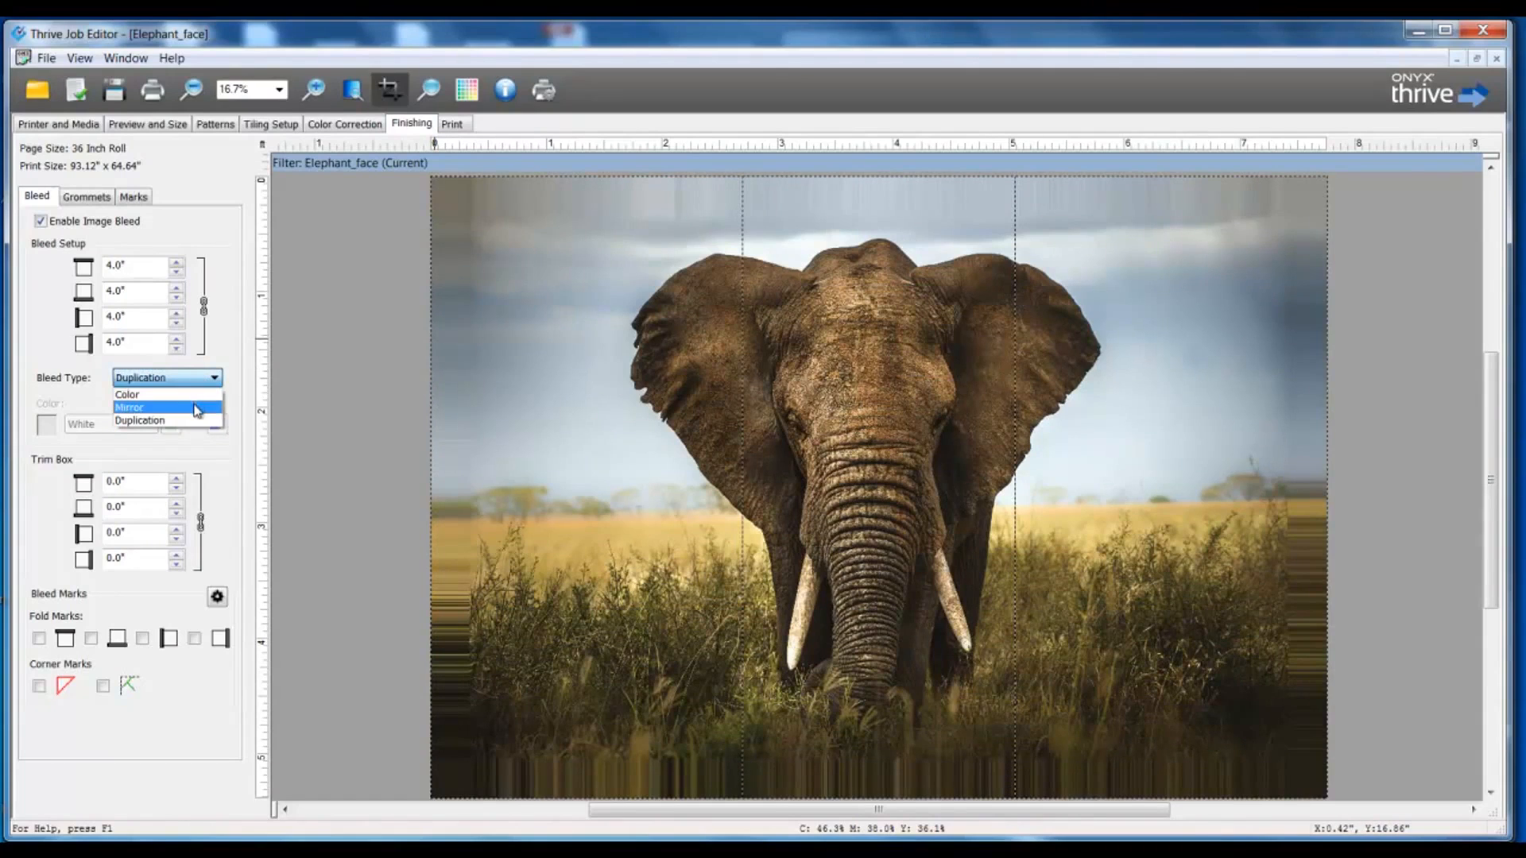
left_click(177, 407)
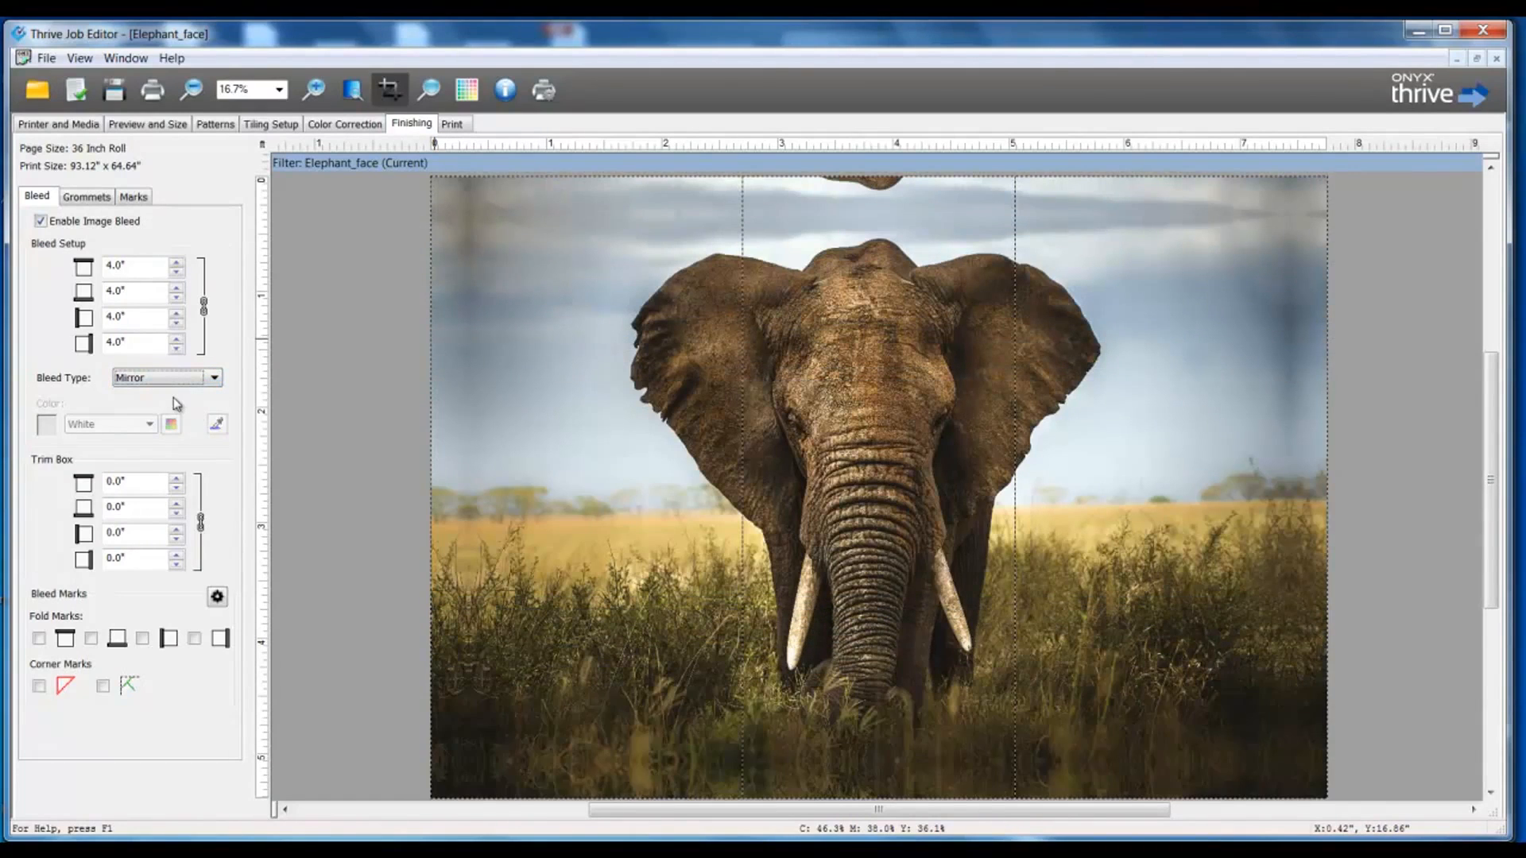
Add the second style of corner marks to the bleed and enable grommets on all four edges.
left_click(103, 687)
left_click(86, 197)
left_click(42, 224)
left_click(41, 295)
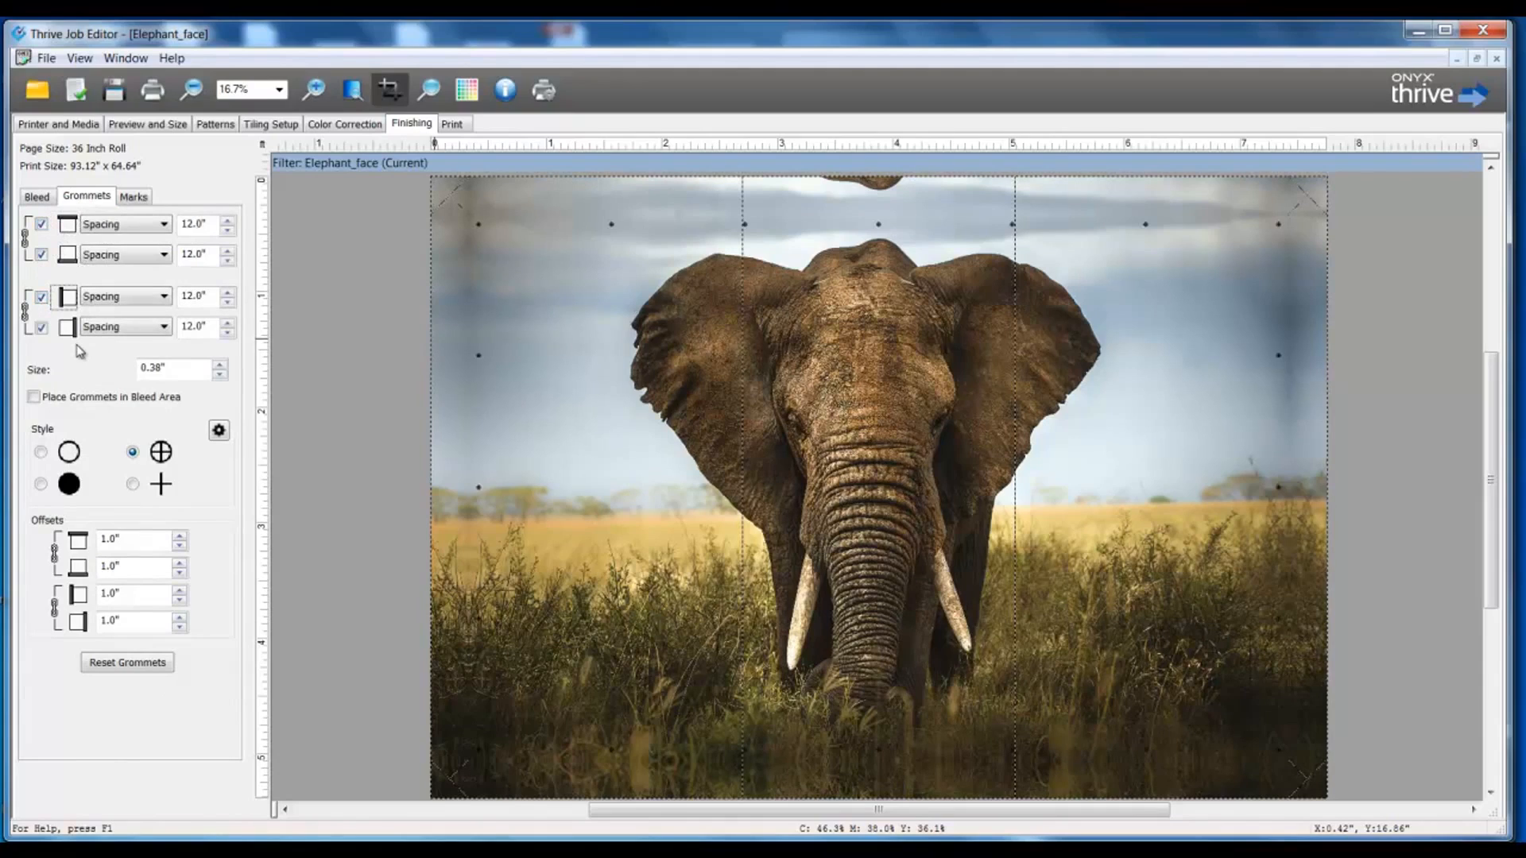
Try placing the top and bottom grommets by Quantity and return them to Spacing.
left_click(143, 225)
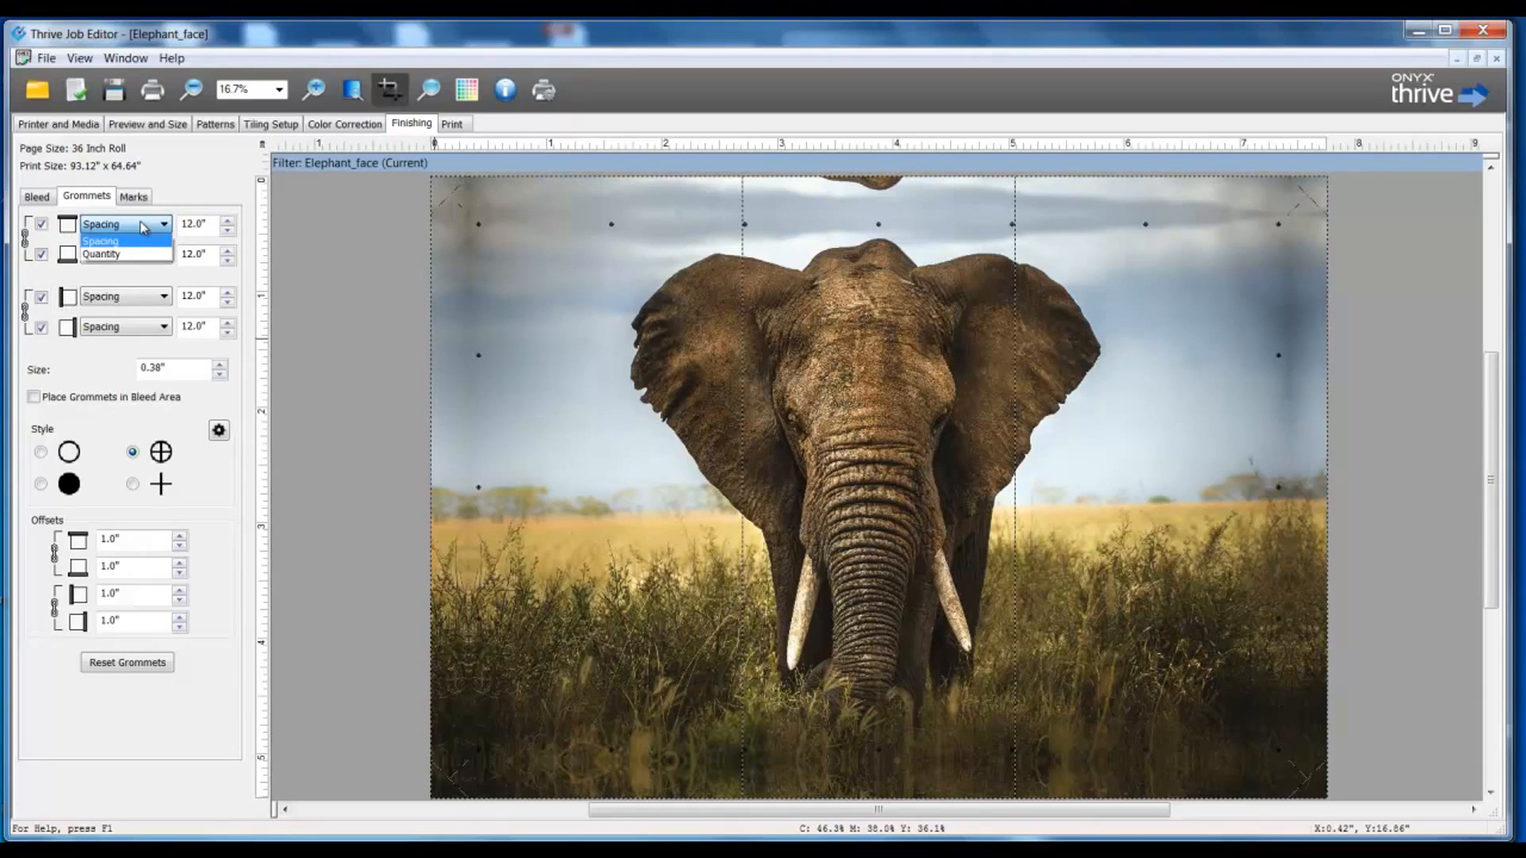
left_click(119, 253)
left_click(131, 224)
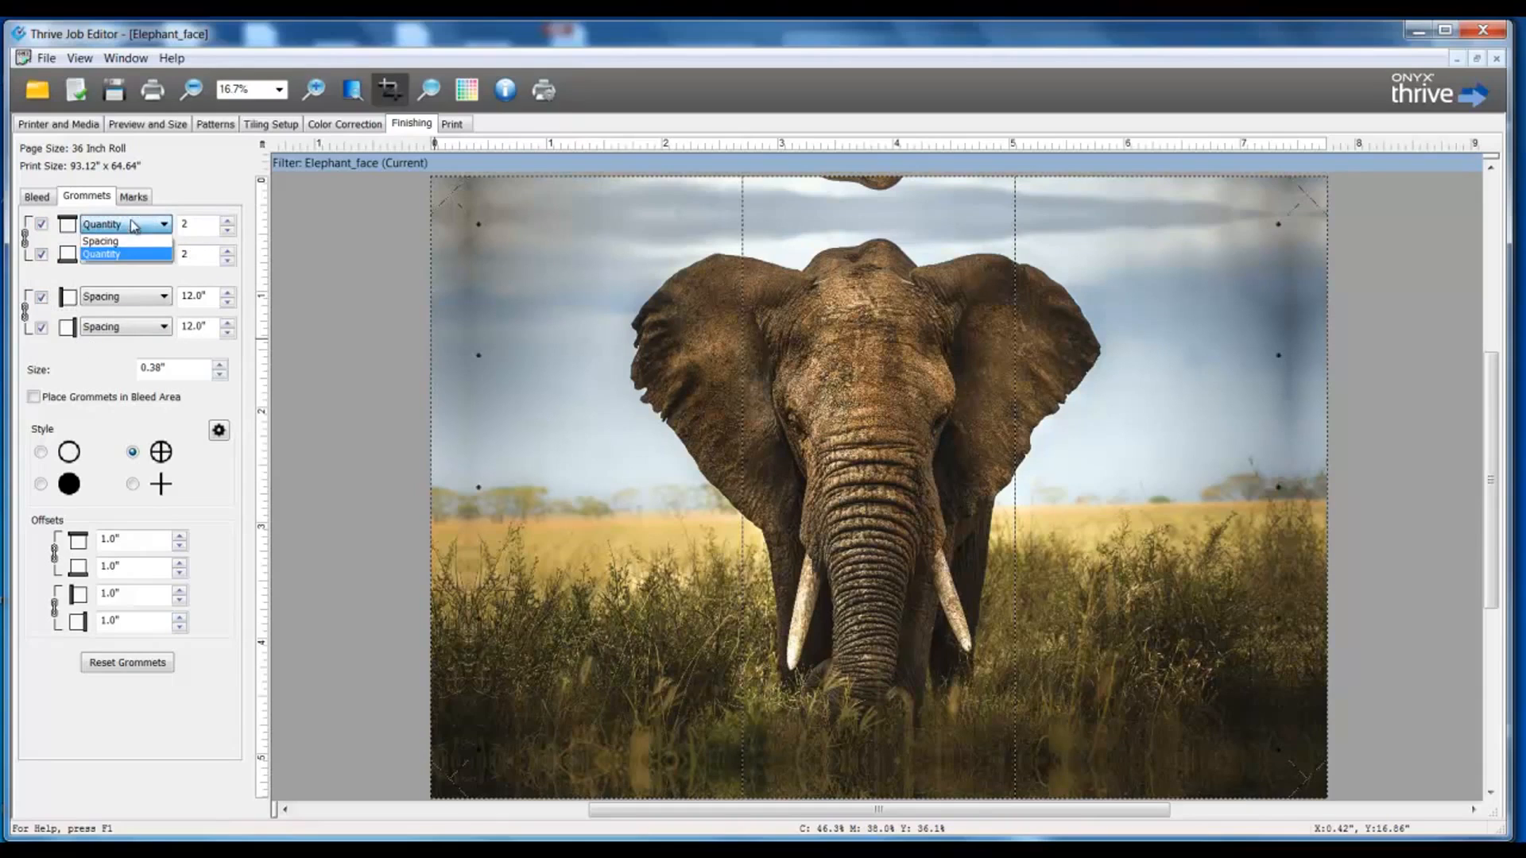
left_click(133, 242)
Set the grommet spacing to 6 inches on all four edges and place the grommets in the bleed area.
left_click(204, 224)
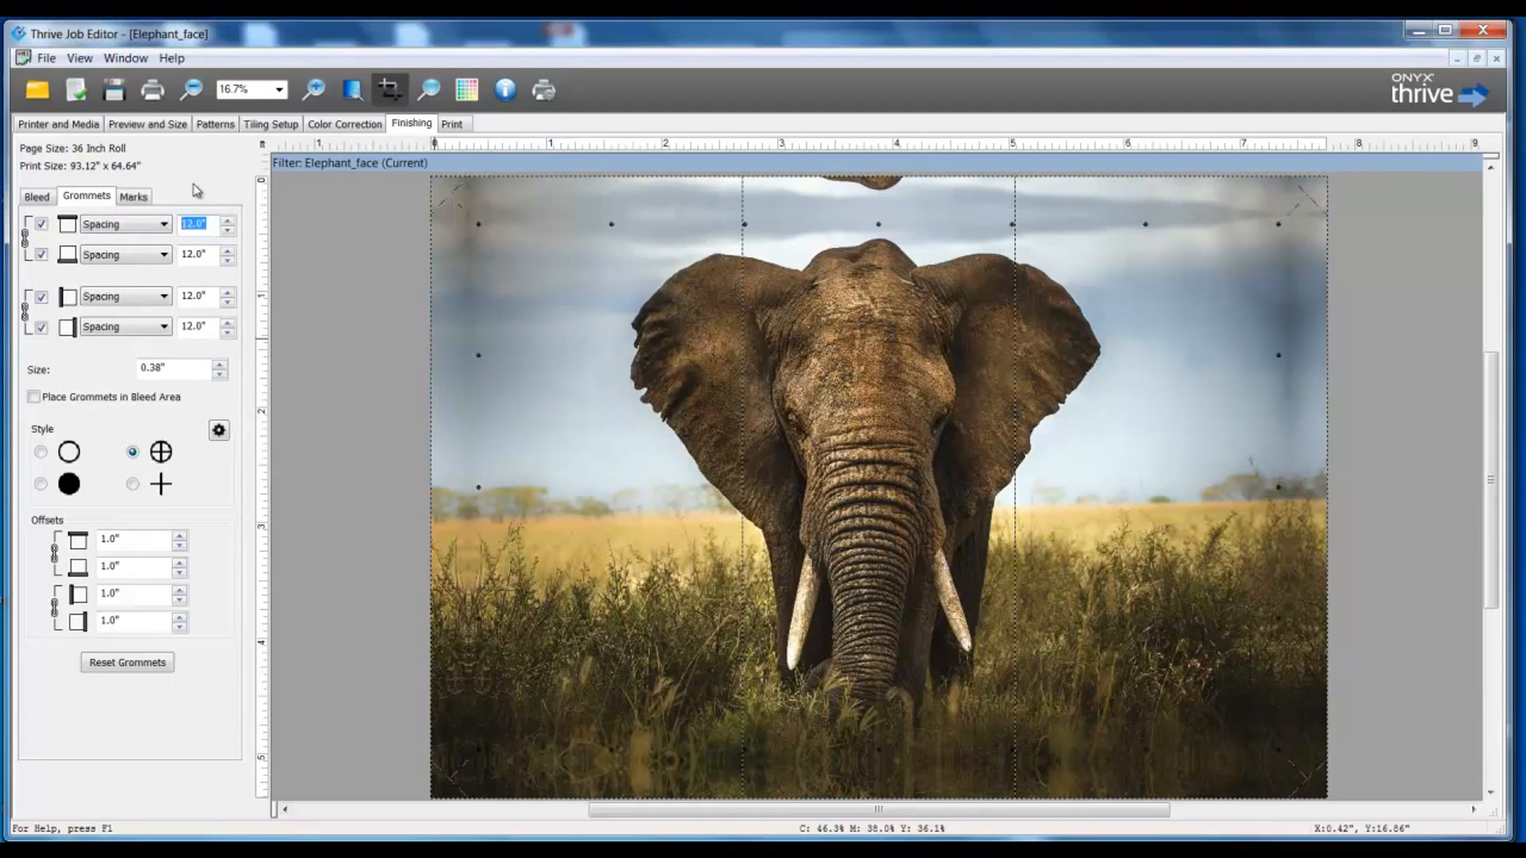
key("Tab")
left_click(184, 296)
type("6")
key("Tab")
left_click(33, 397)
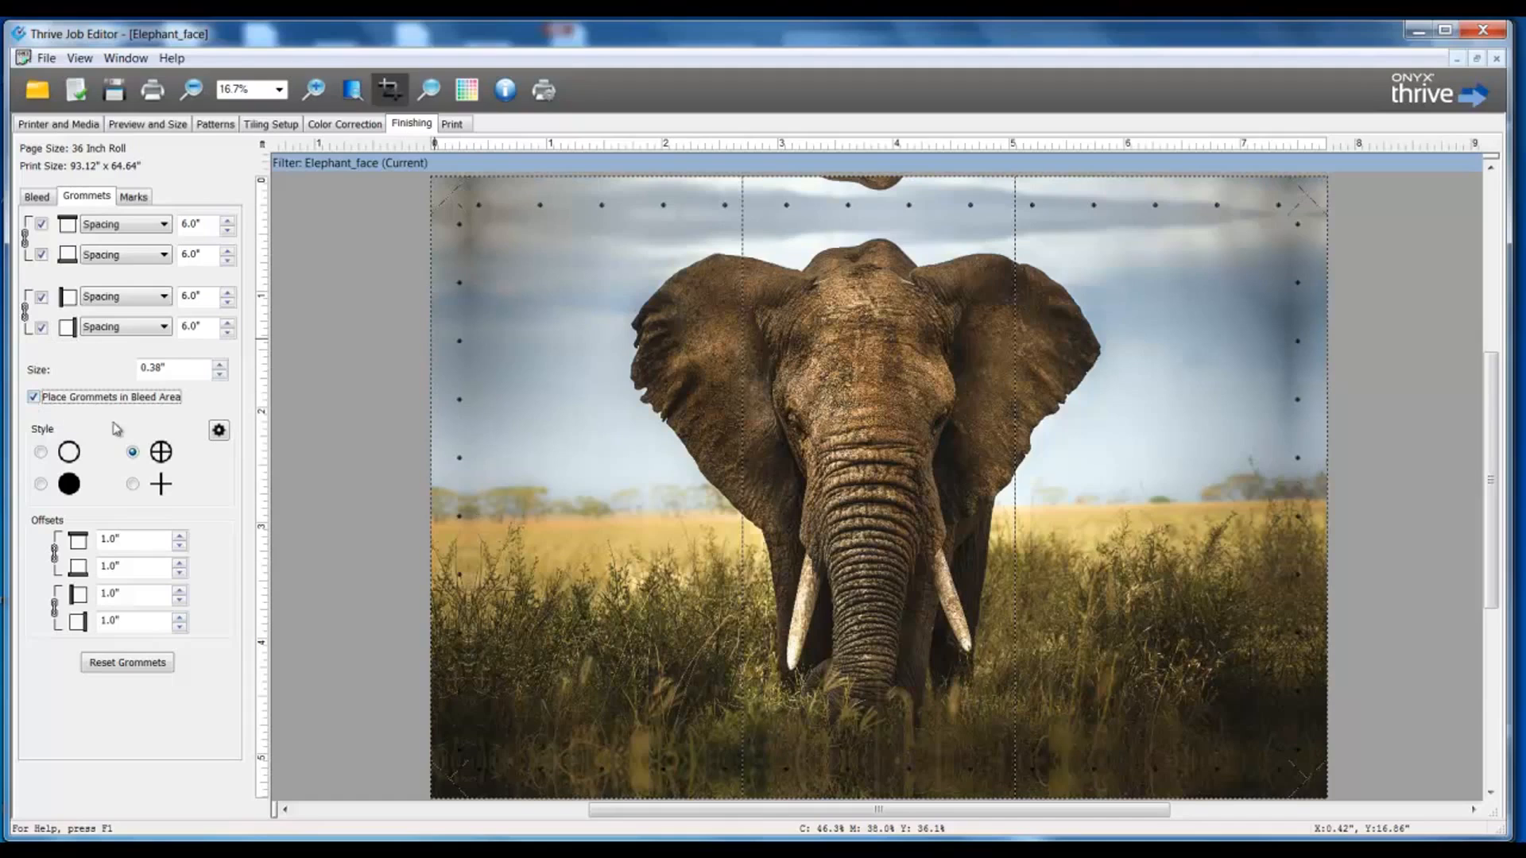
Examine the line type, line color and line width options for the grommet marks.
left_click(220, 431)
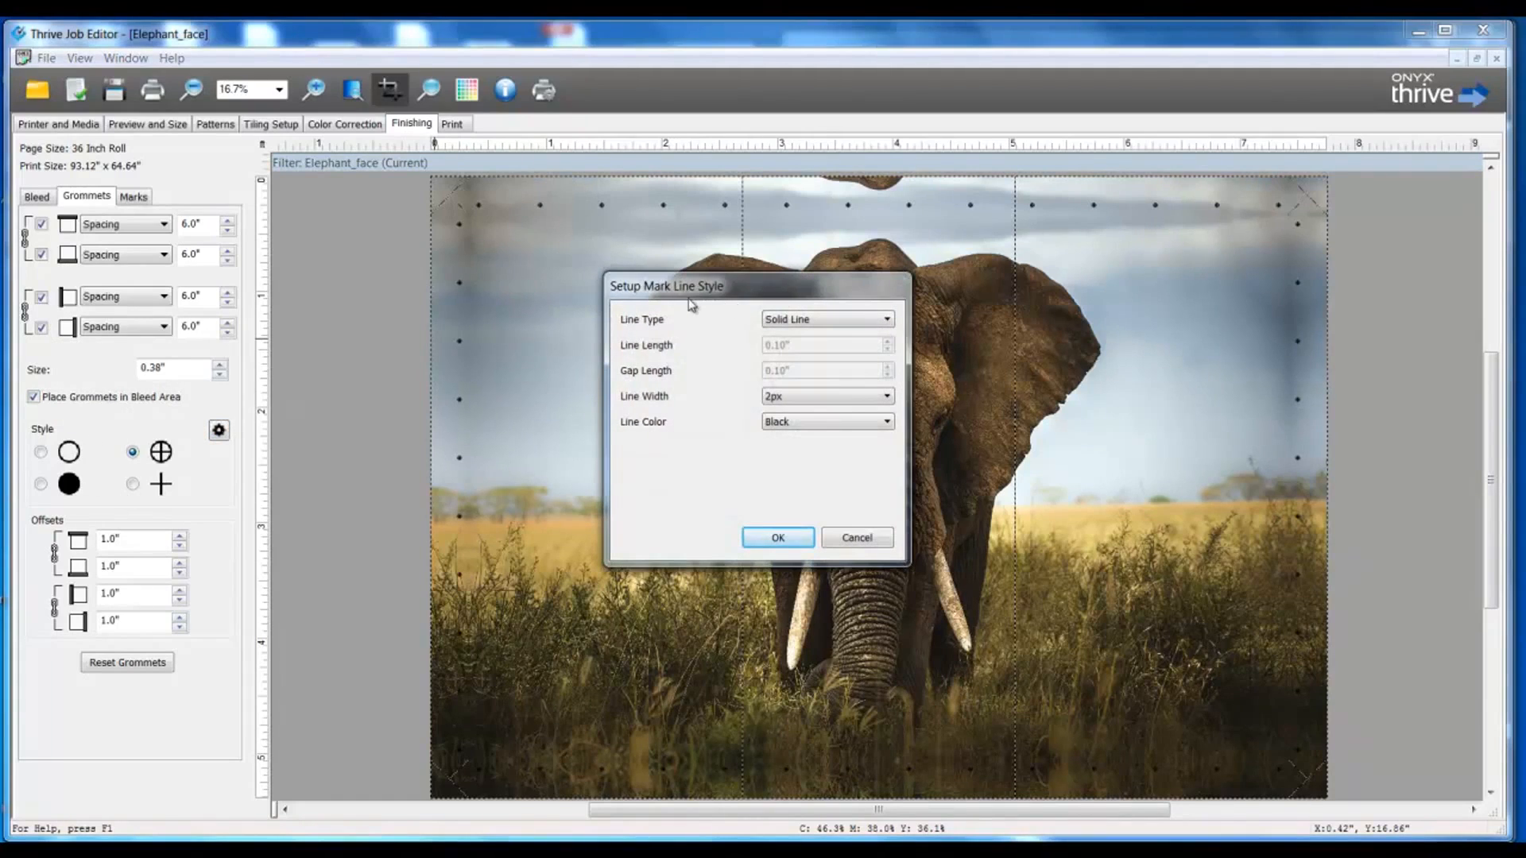
left_click(845, 322)
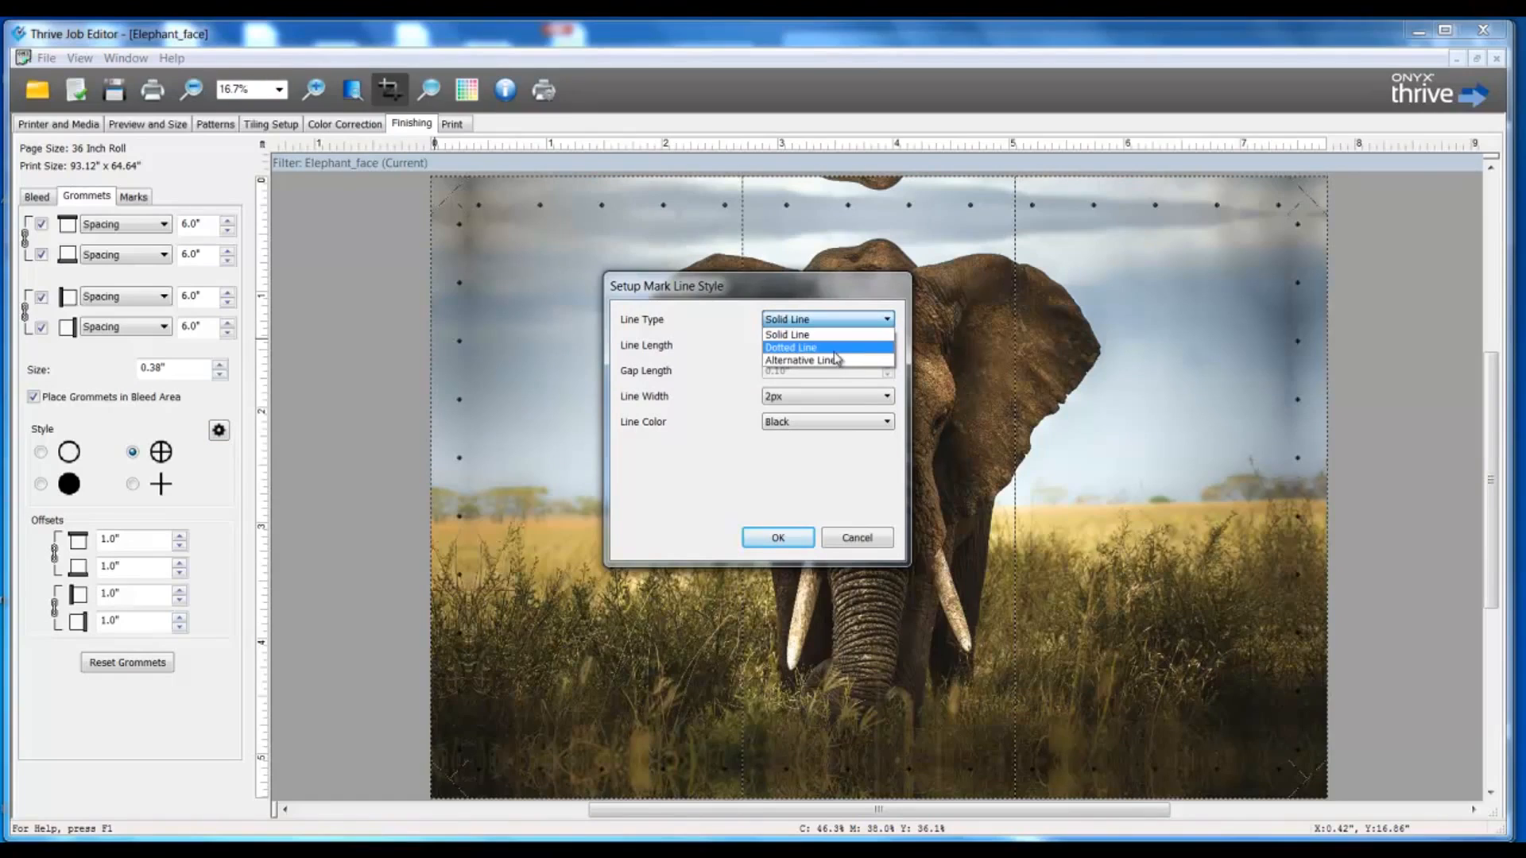
left_click(835, 320)
left_click(807, 422)
left_click(807, 422)
left_click(803, 396)
left_click(804, 391)
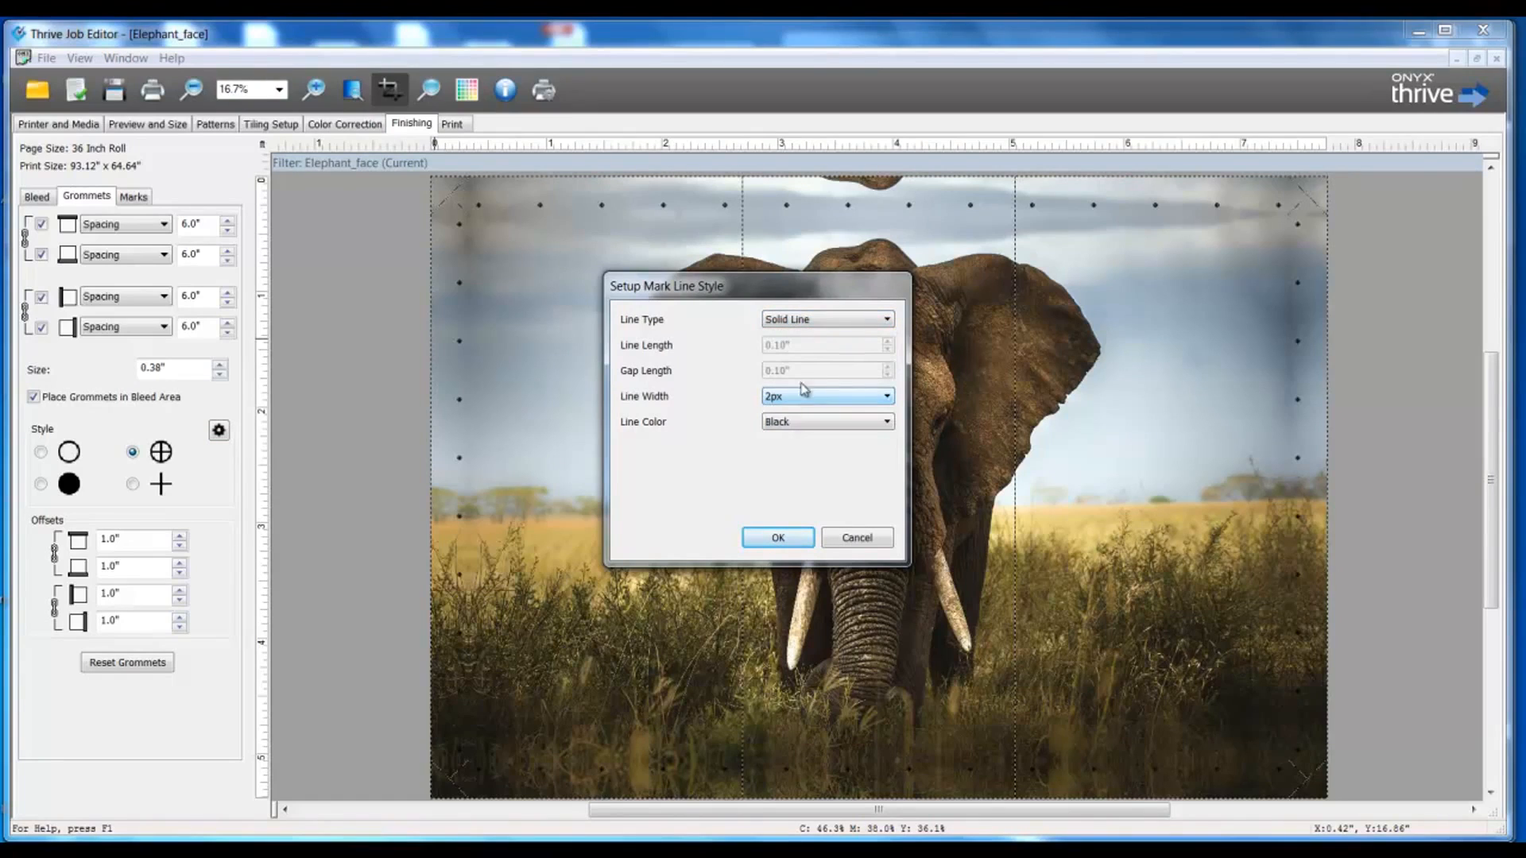
Try the Alternative Line type for the grommet marks, return it to Solid Line and accept the line style.
left_click(808, 319)
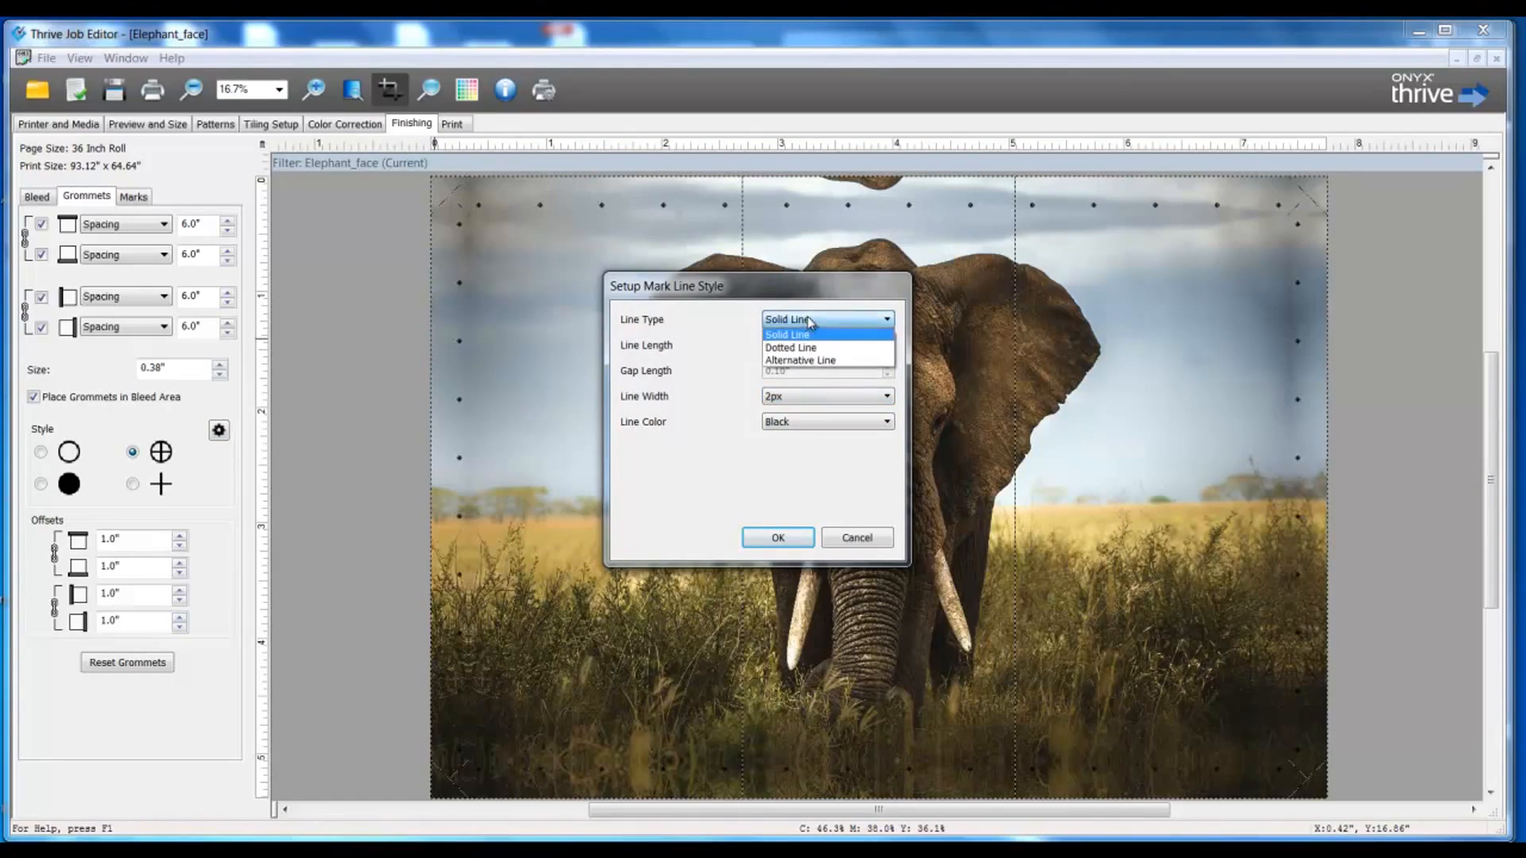
left_click(812, 361)
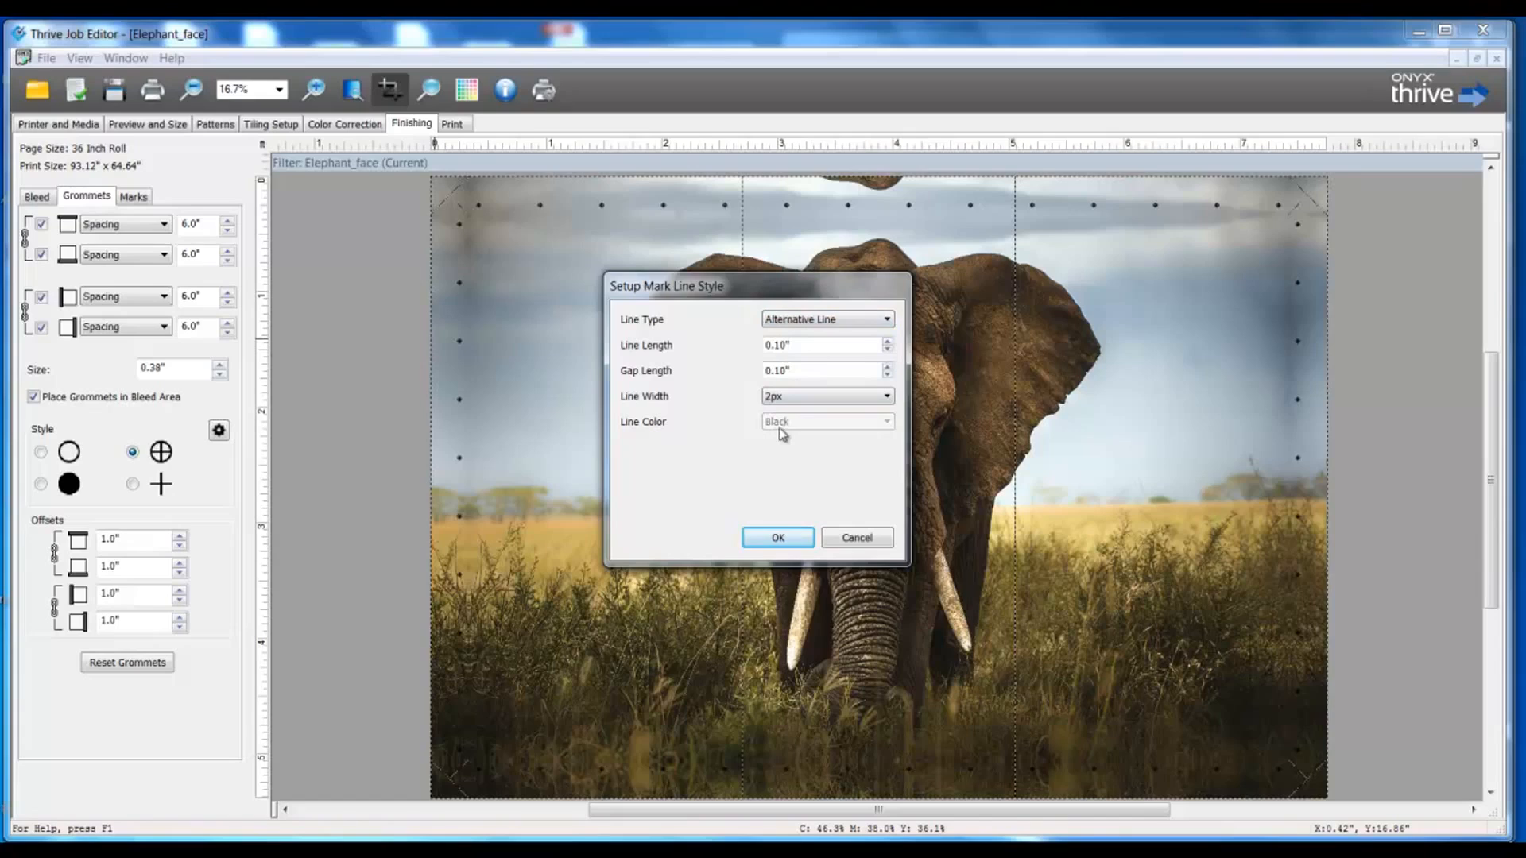
left_click(797, 400)
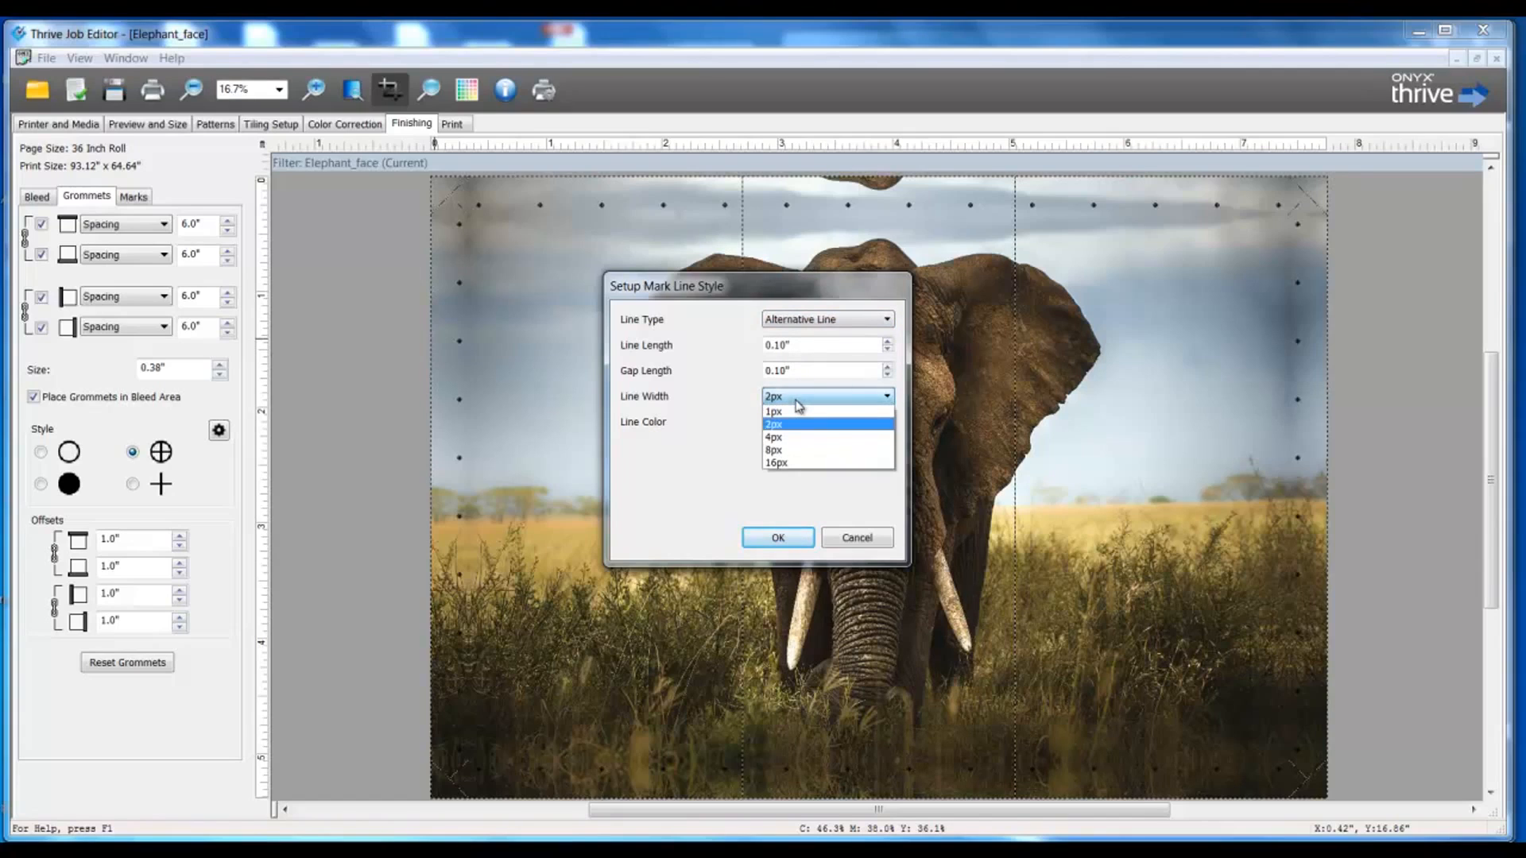
left_click(796, 402)
left_click(816, 320)
left_click(814, 331)
left_click(778, 539)
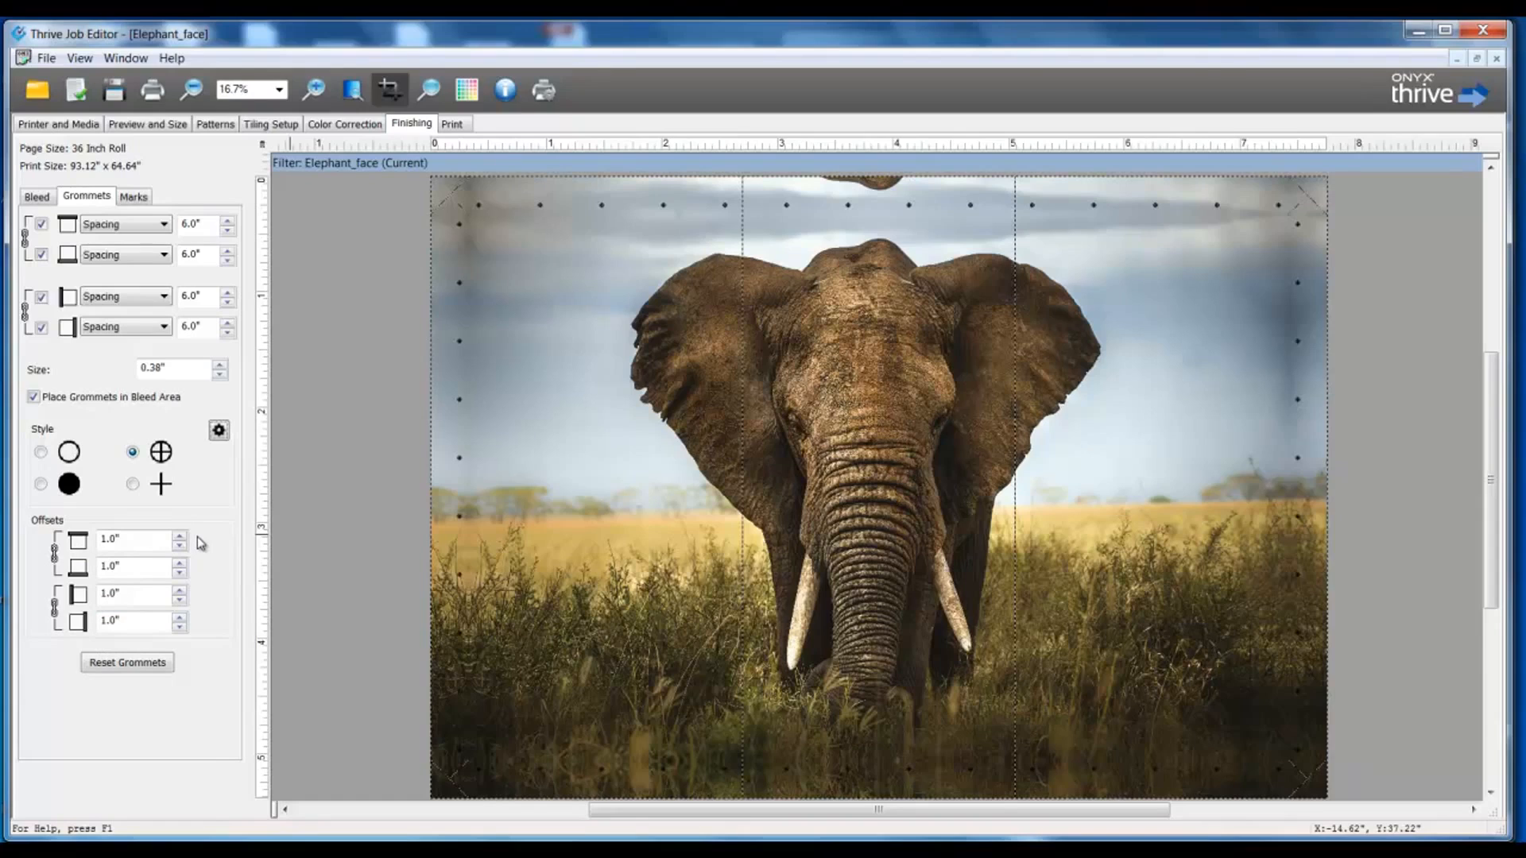
Set the grommet offsets to 2 inches on all four edges.
double_click(133, 542)
type("2")
key("Tab")
key("Tab")
type("2")
key("Tab")
Enable the first style of edge marks for the banner.
left_click(128, 197)
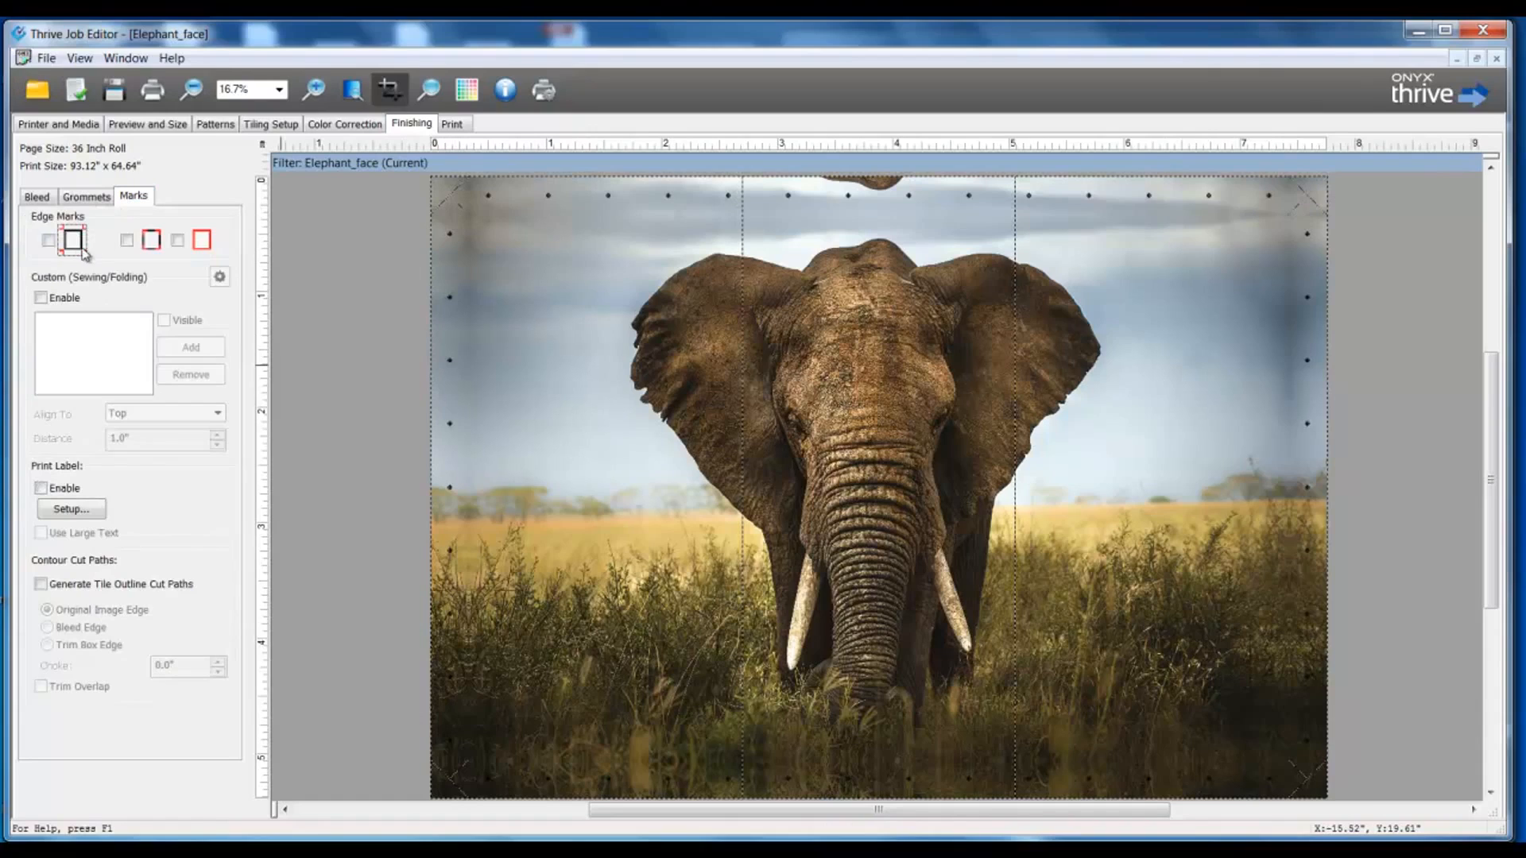
left_click(48, 240)
left_click(89, 198)
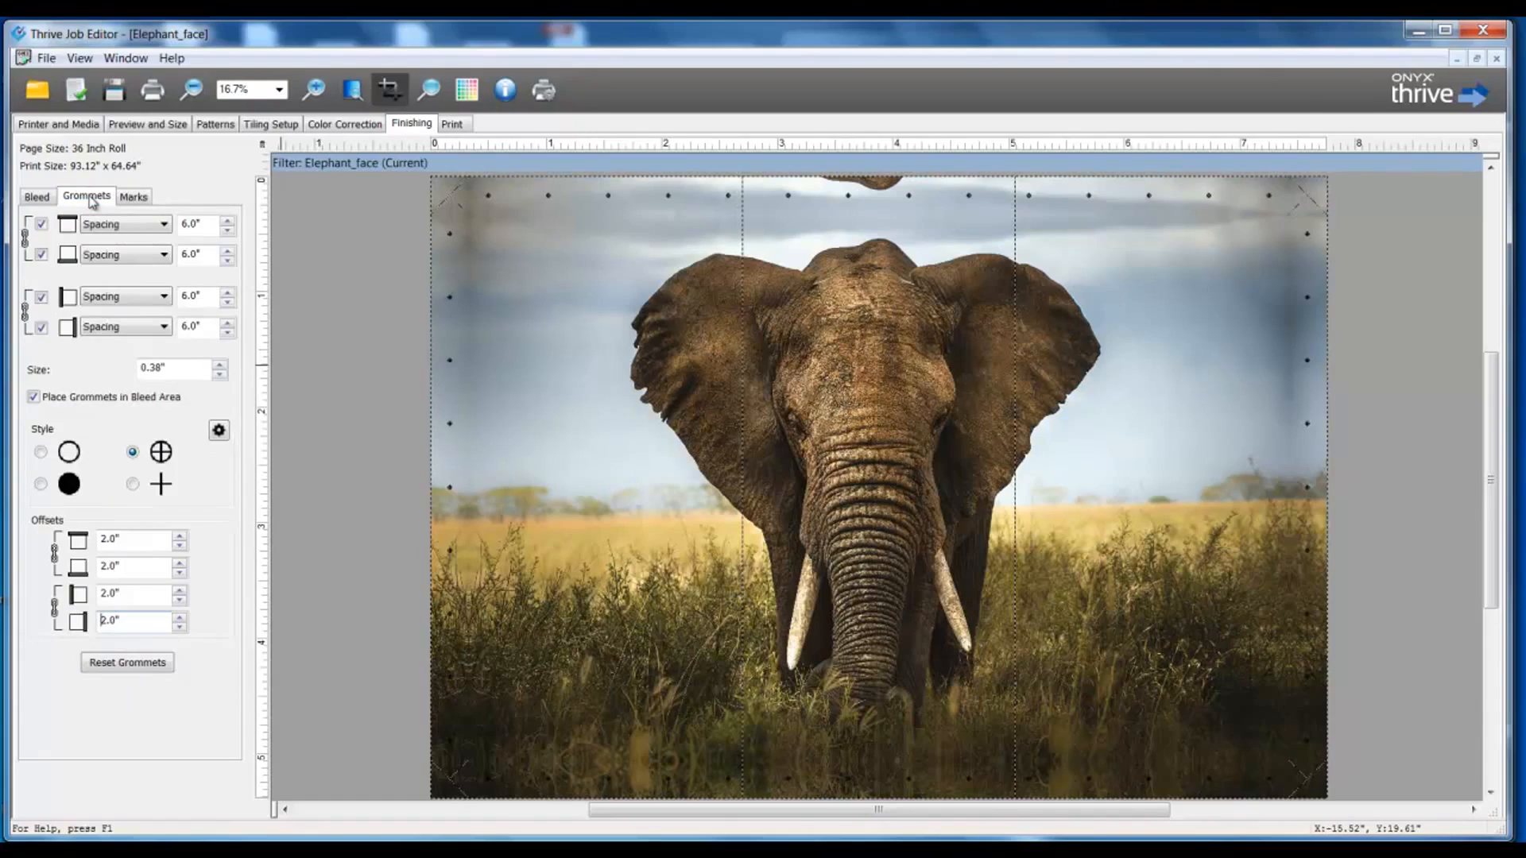
left_click(36, 199)
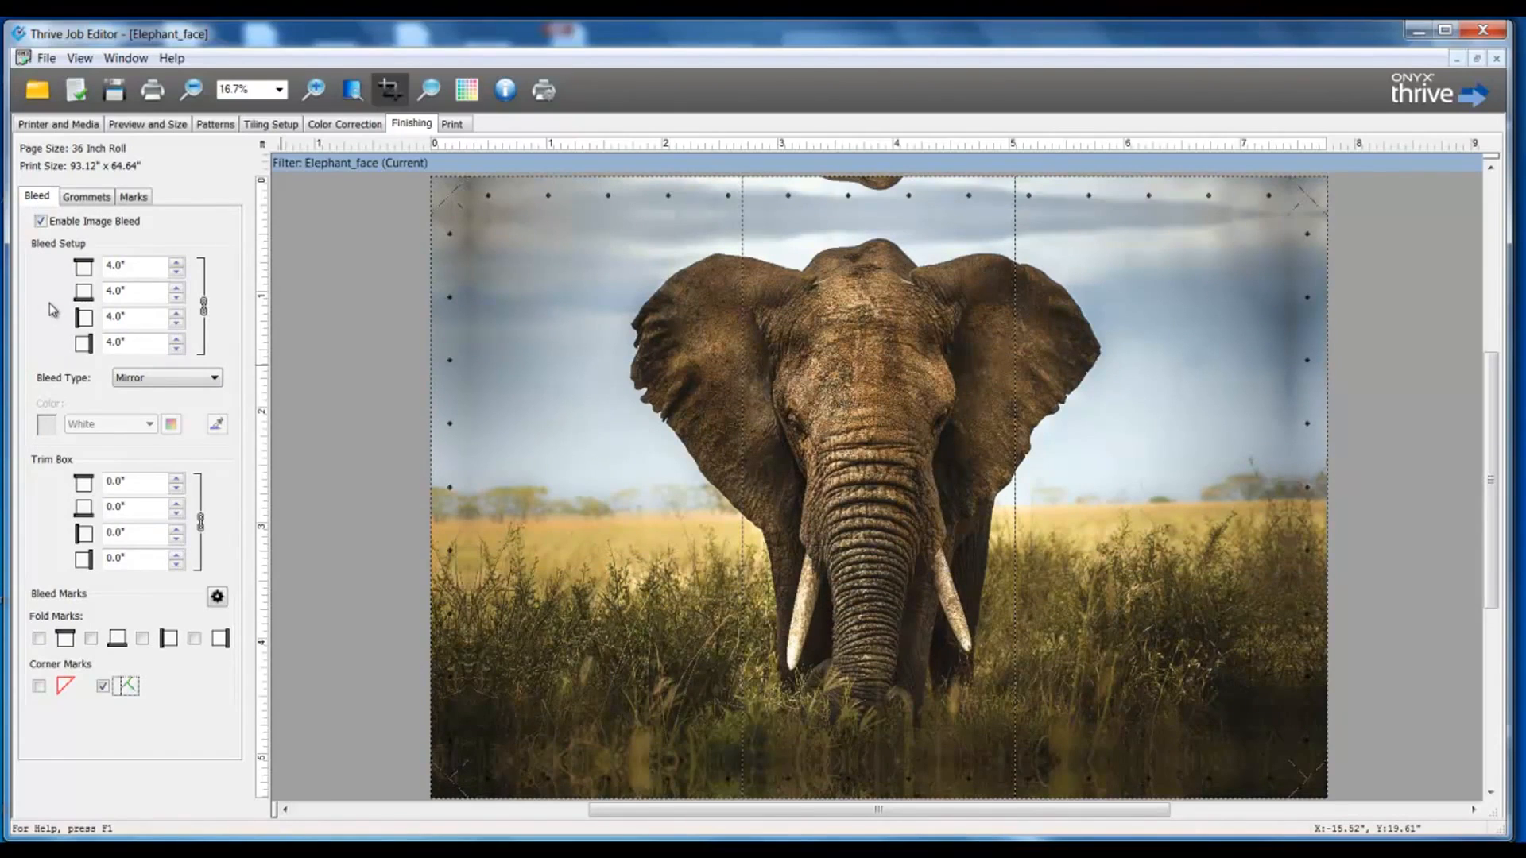
left_click(81, 197)
left_click(139, 198)
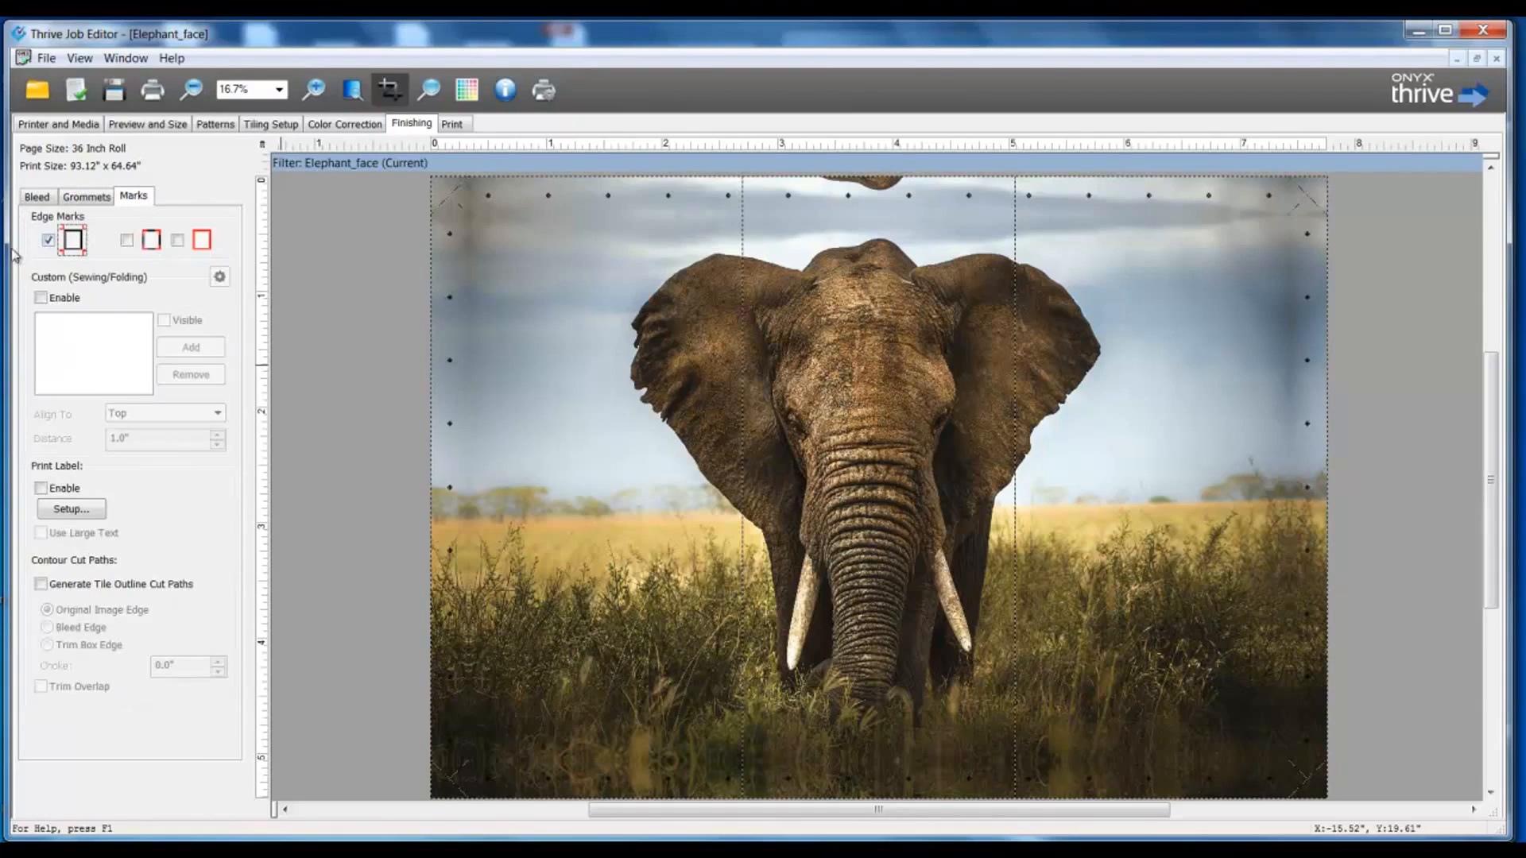
left_click(33, 199)
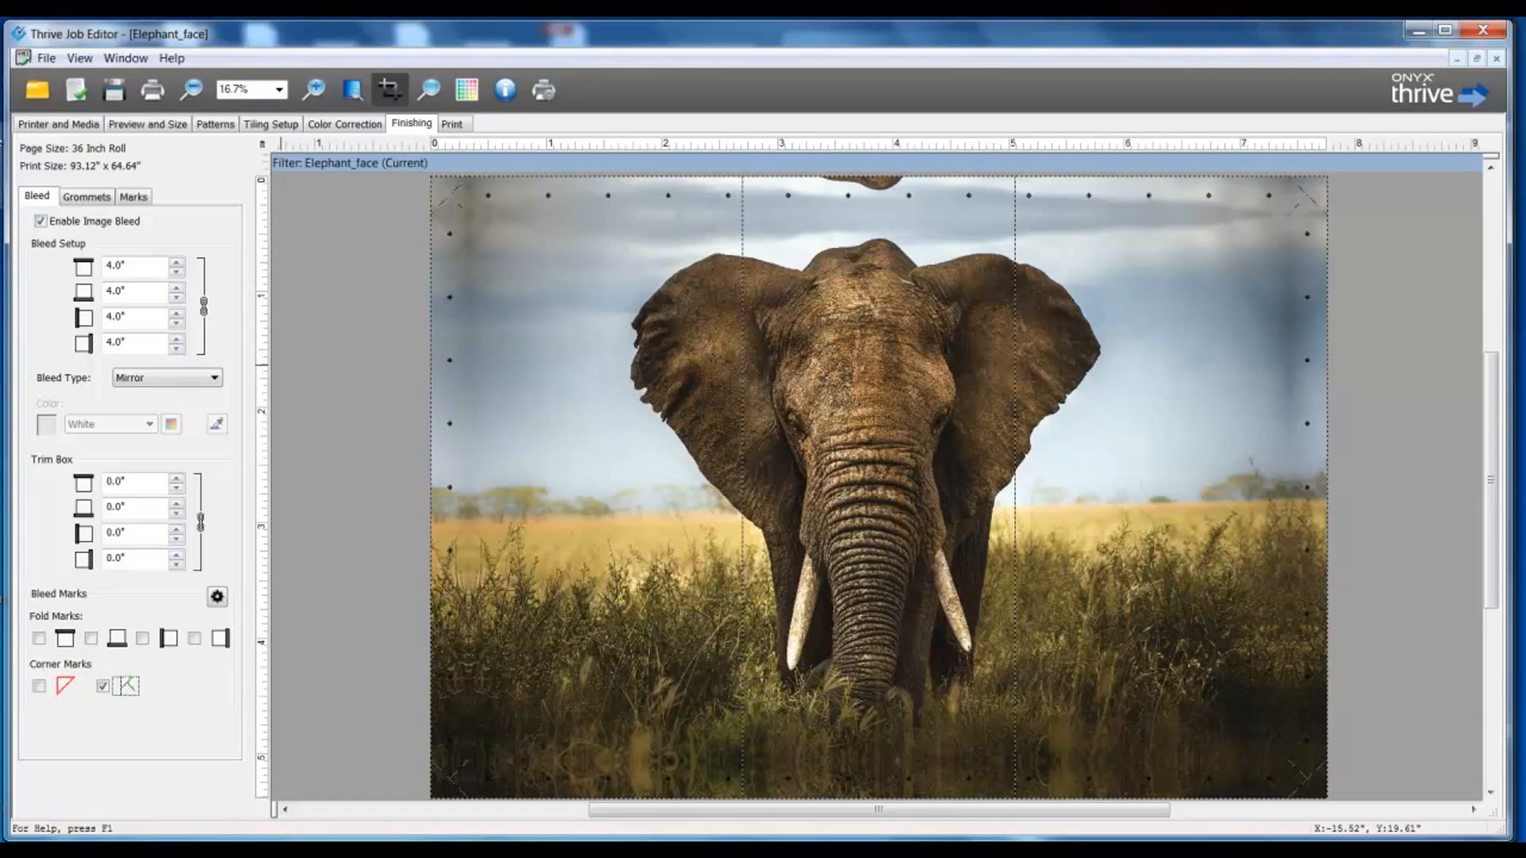
Export the job's settings as the Quick Set template Billboard.ont in the My Exported Quick Sets folder.
left_click(46, 58)
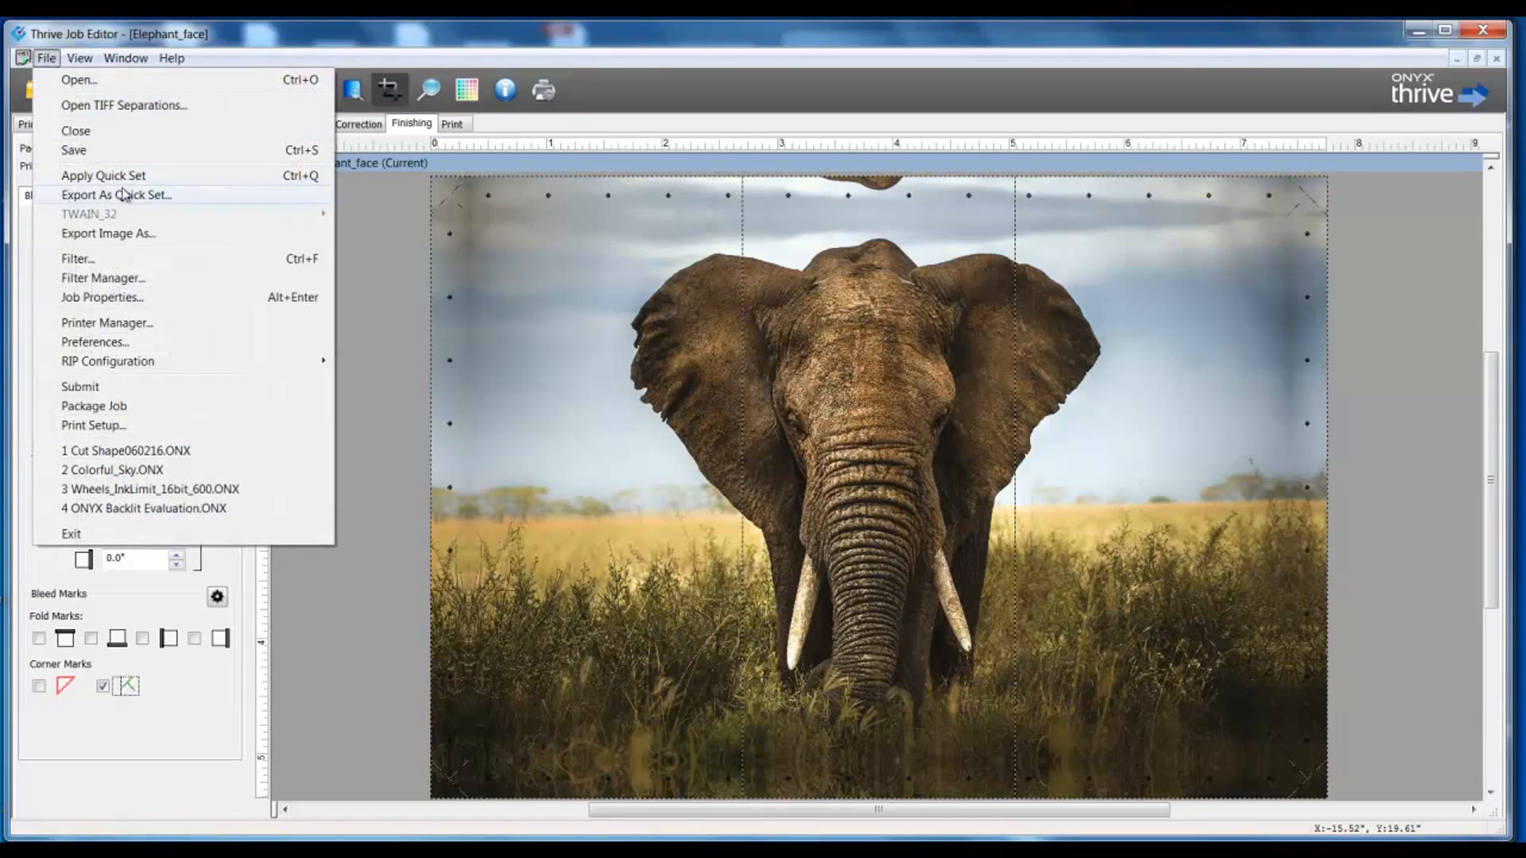
left_click(186, 199)
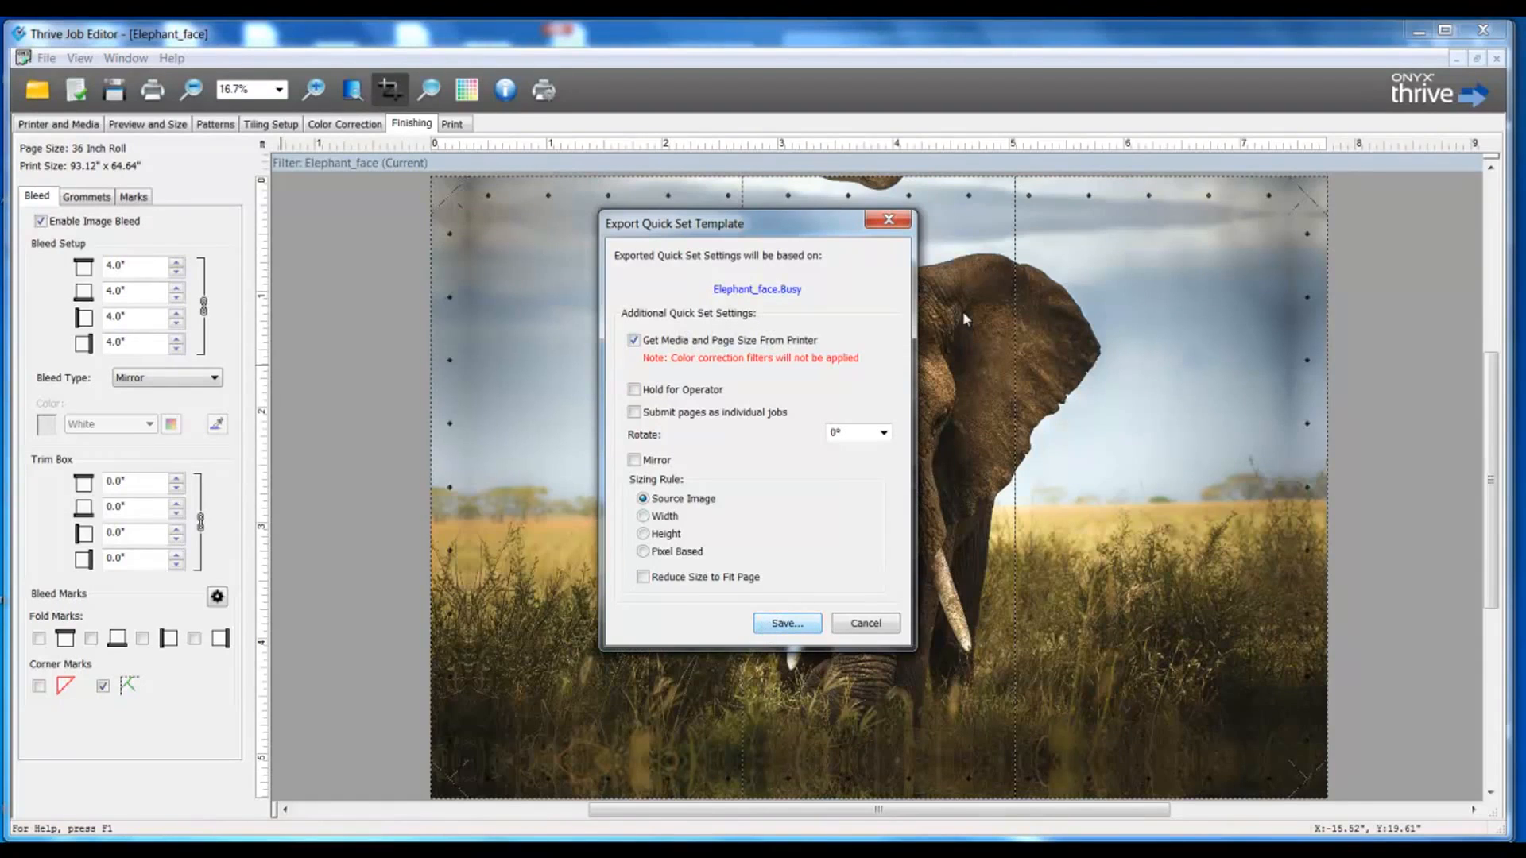
left_click(767, 624)
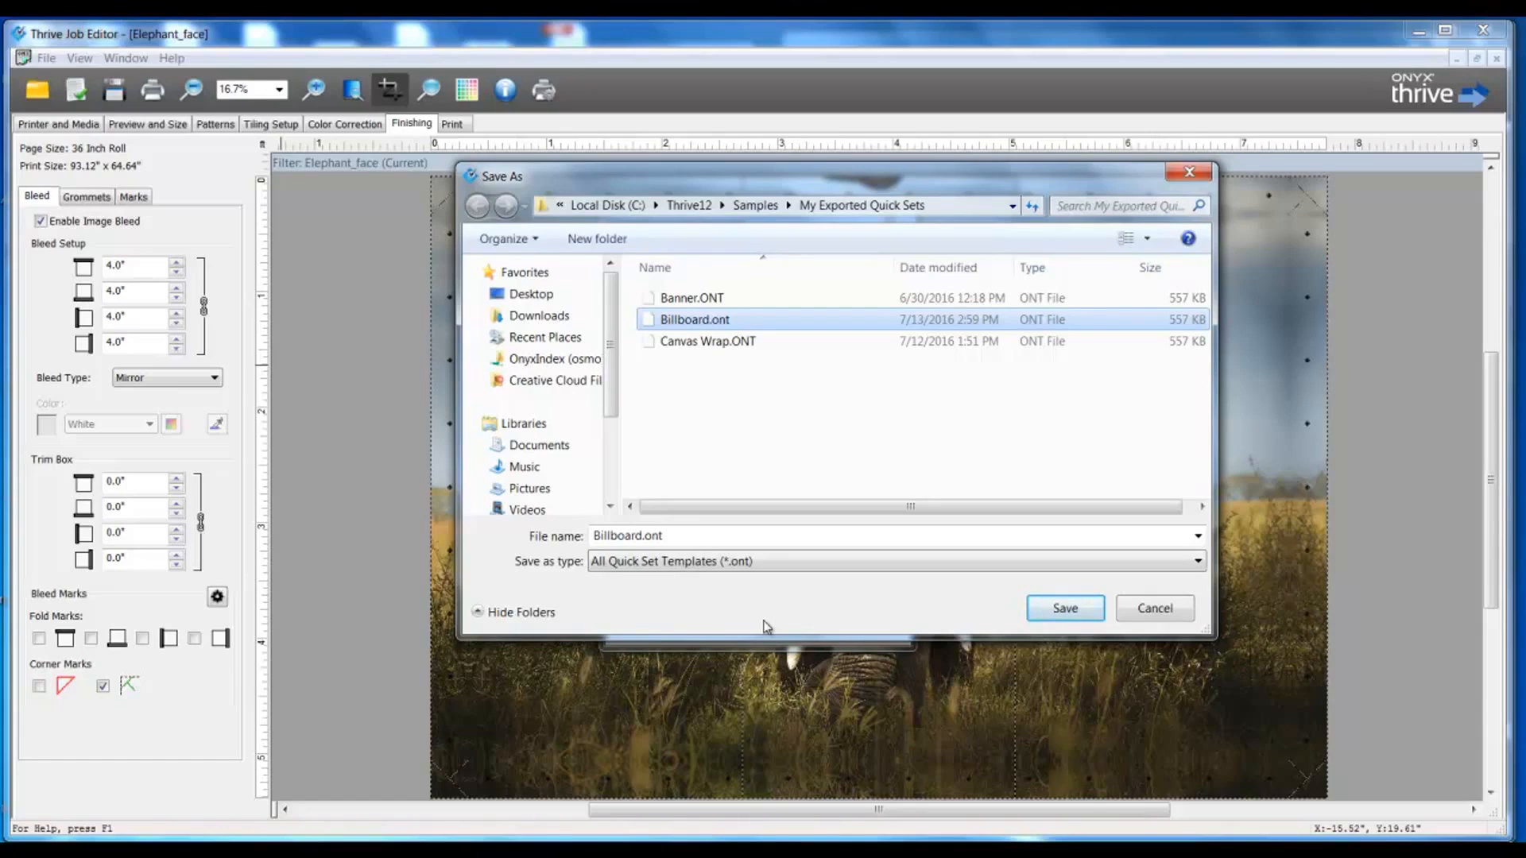
left_click(1054, 611)
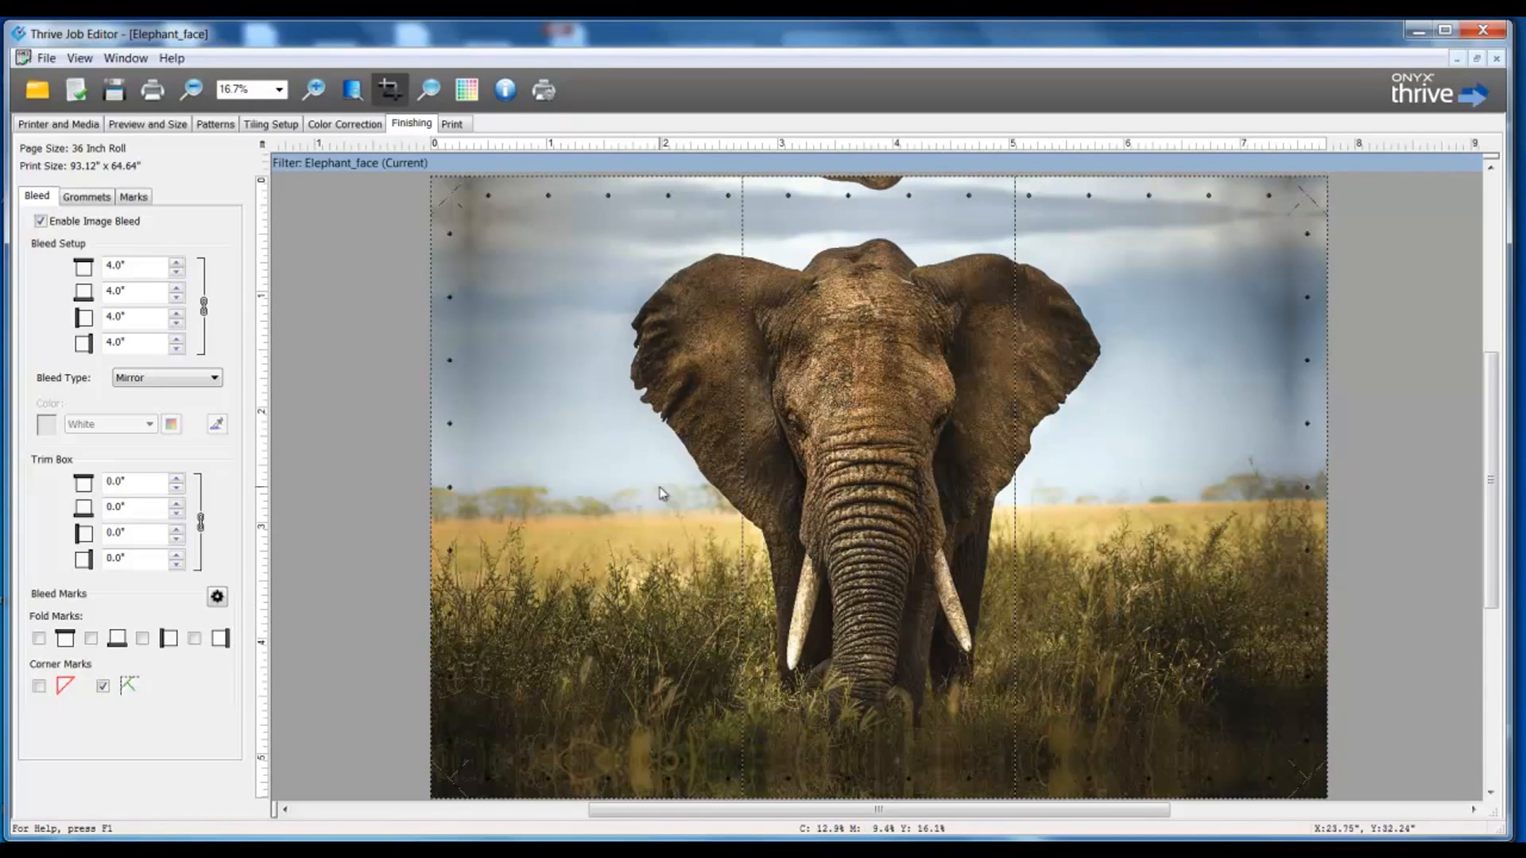
Submit the elephant job for printing and inspect its tiles in the RIP-Queue print preview.
left_click(153, 92)
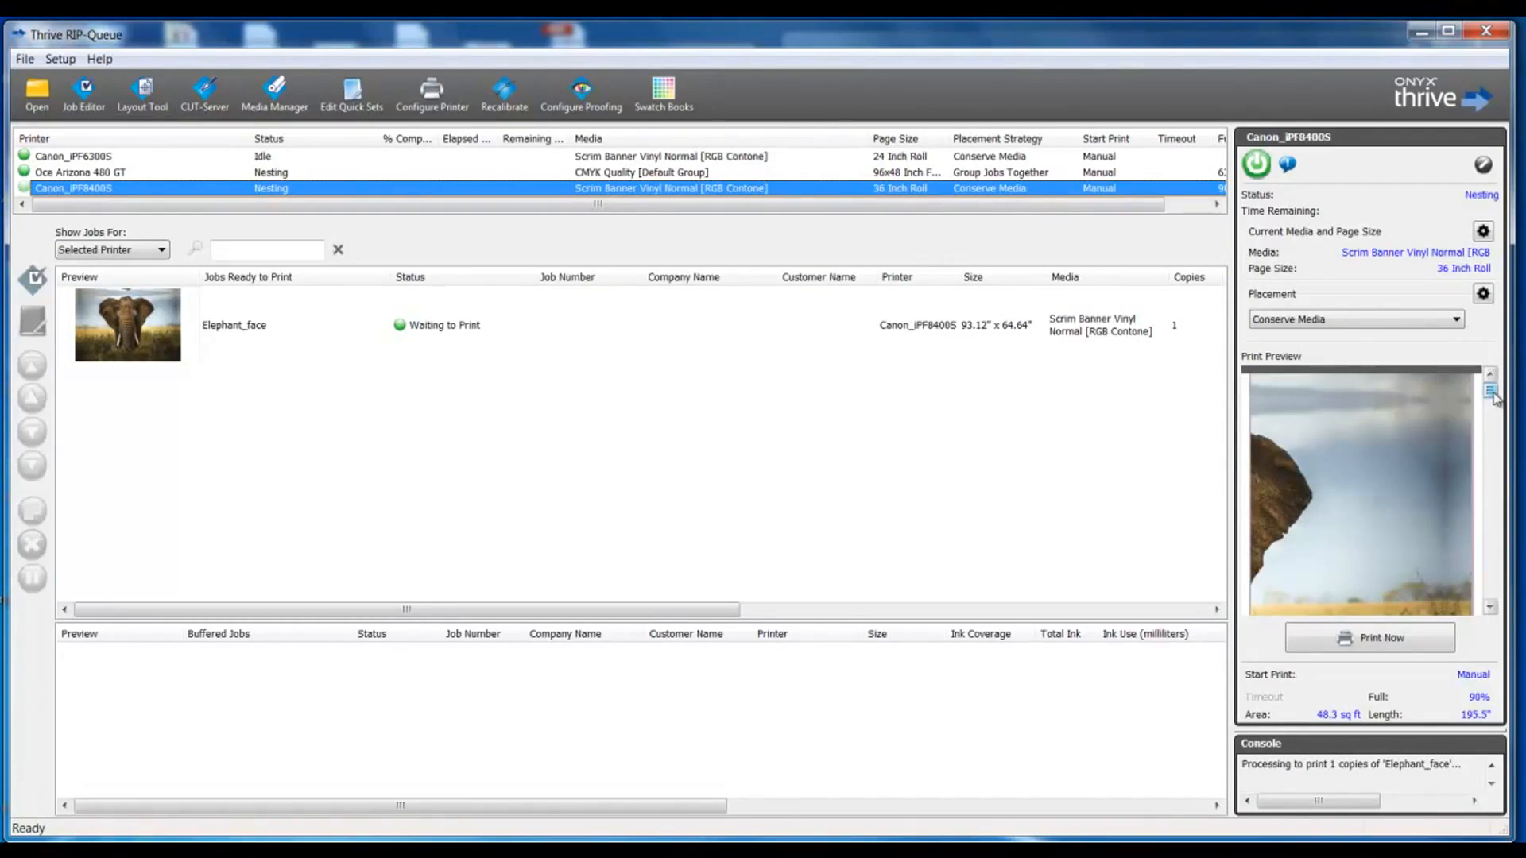
mouse_move(1492, 397)
left_mouse_down()
mouse_move(1498, 607)
mouse_move(1490, 392)
left_mouse_up()
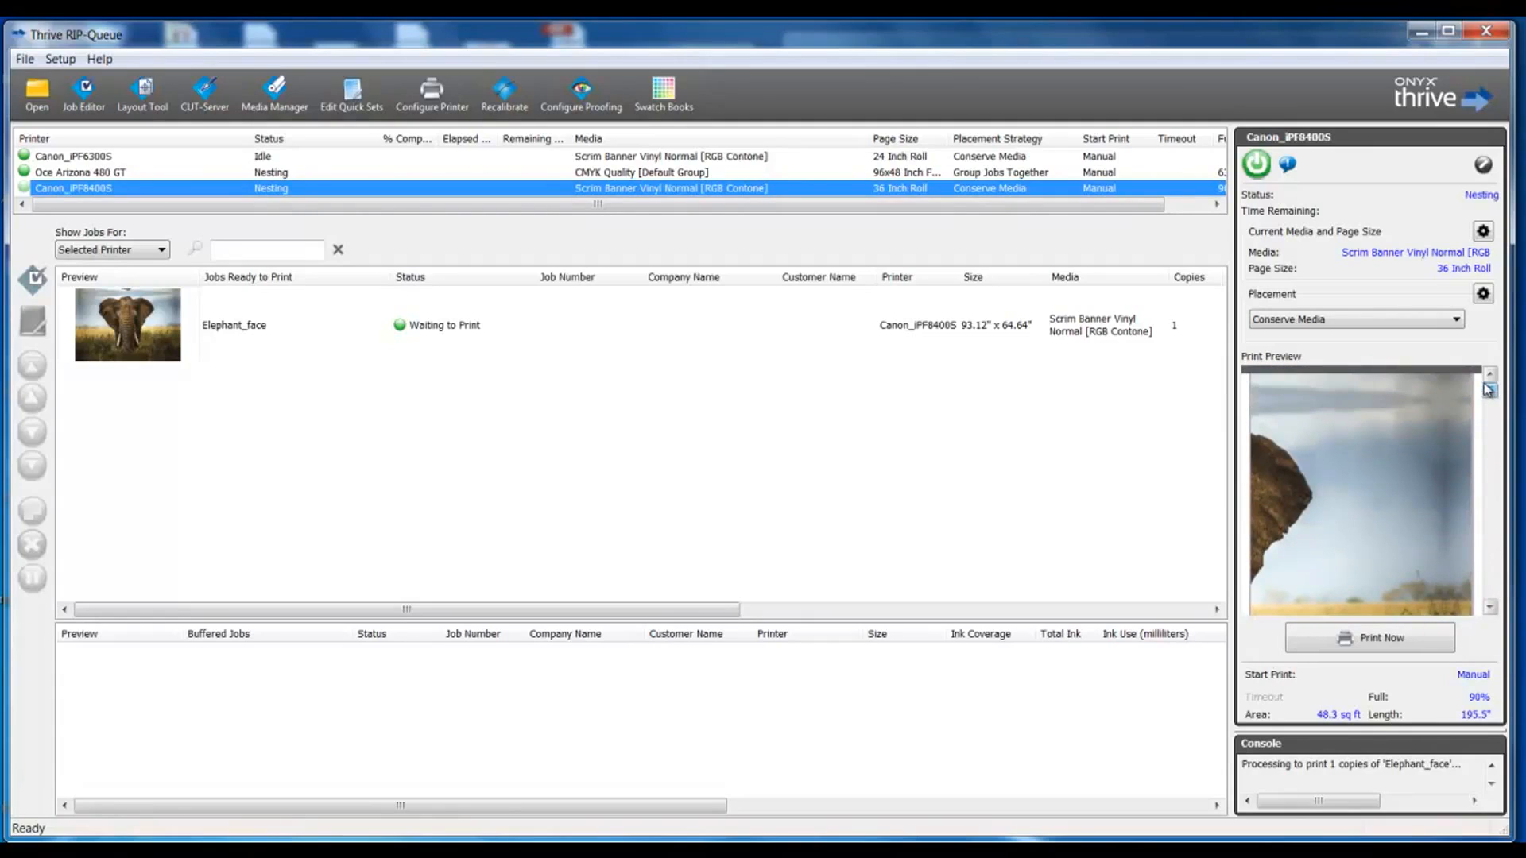
Try the Flip every other tile option in the Conserve Media placement strategy and leave it turned off.
left_click(1483, 296)
left_click(793, 564)
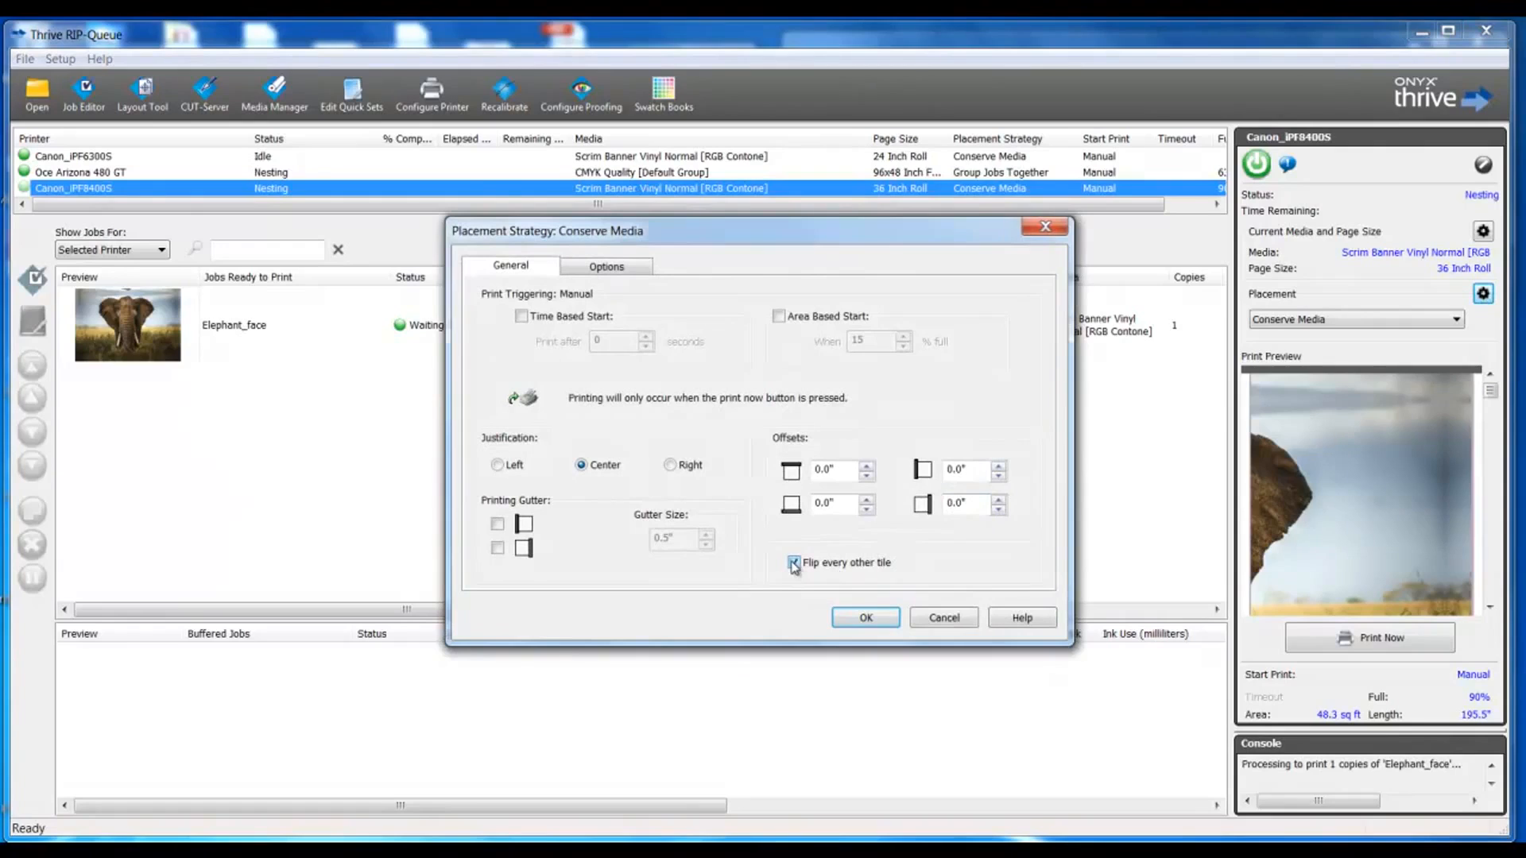
left_click(866, 617)
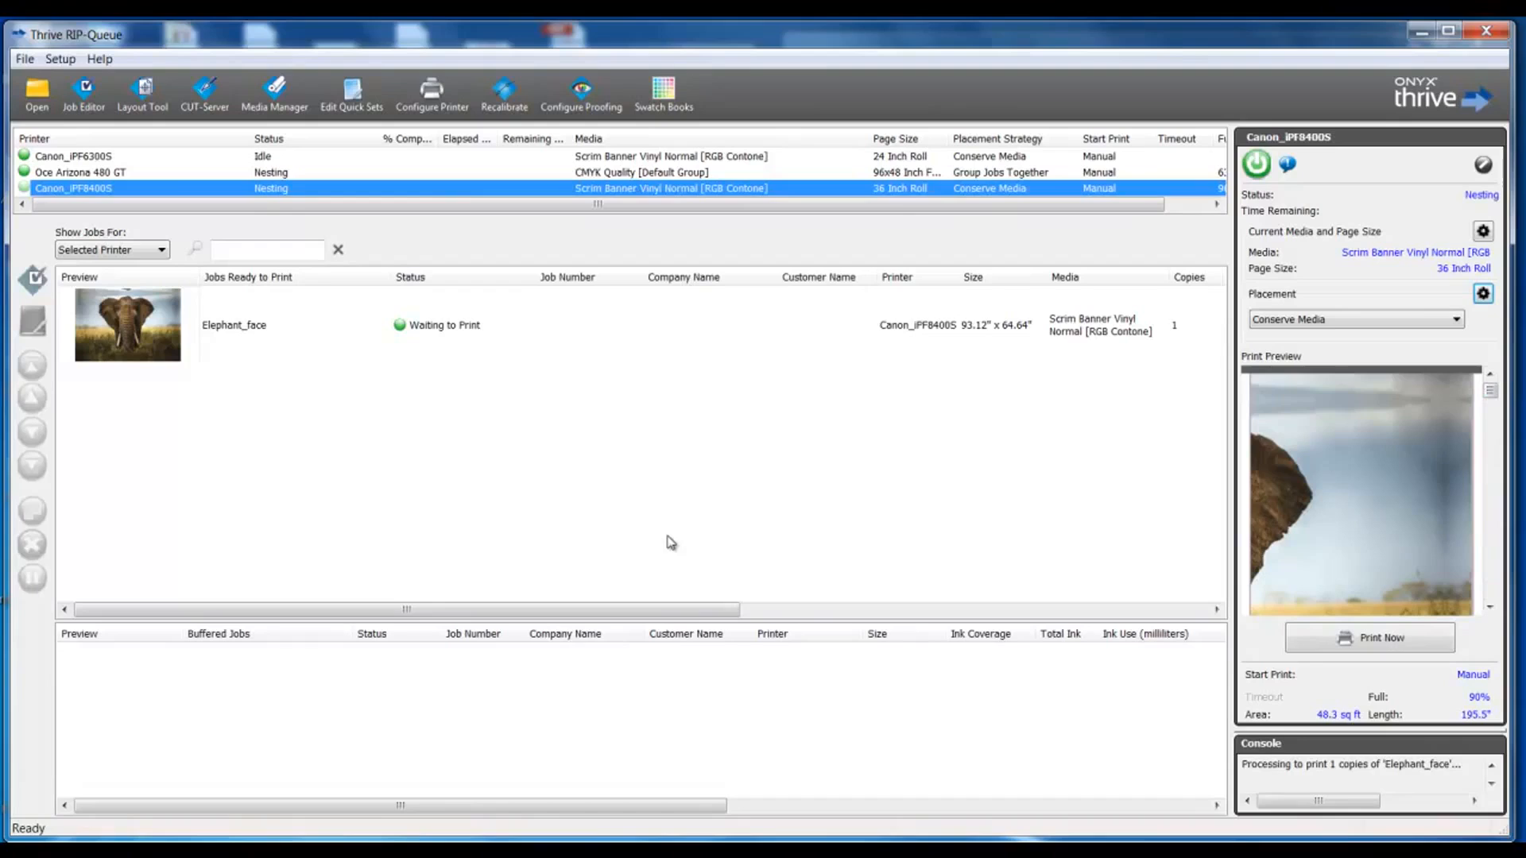
key("space")
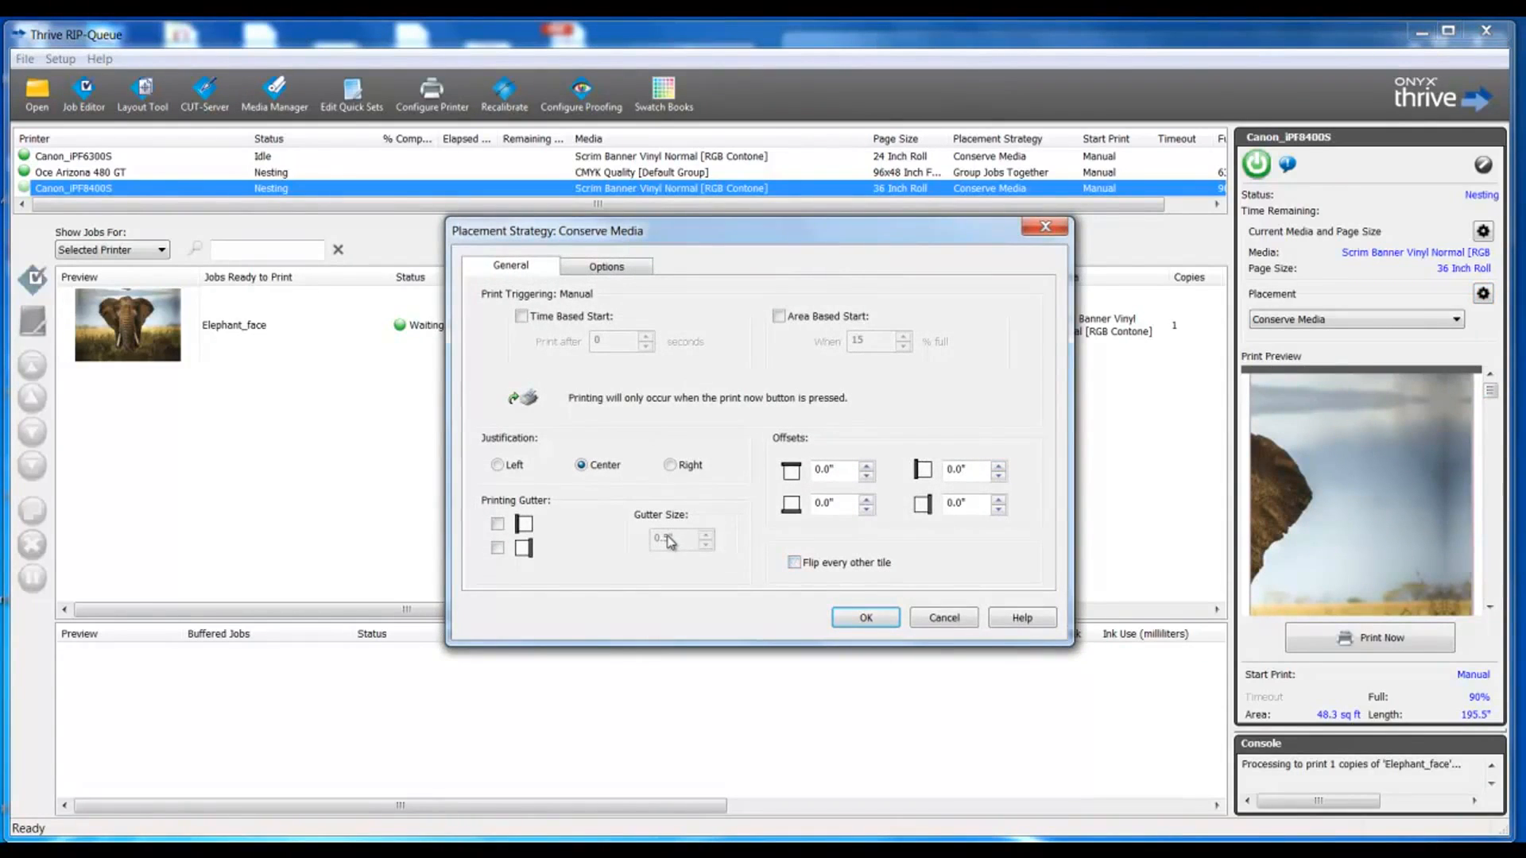
key("Return")
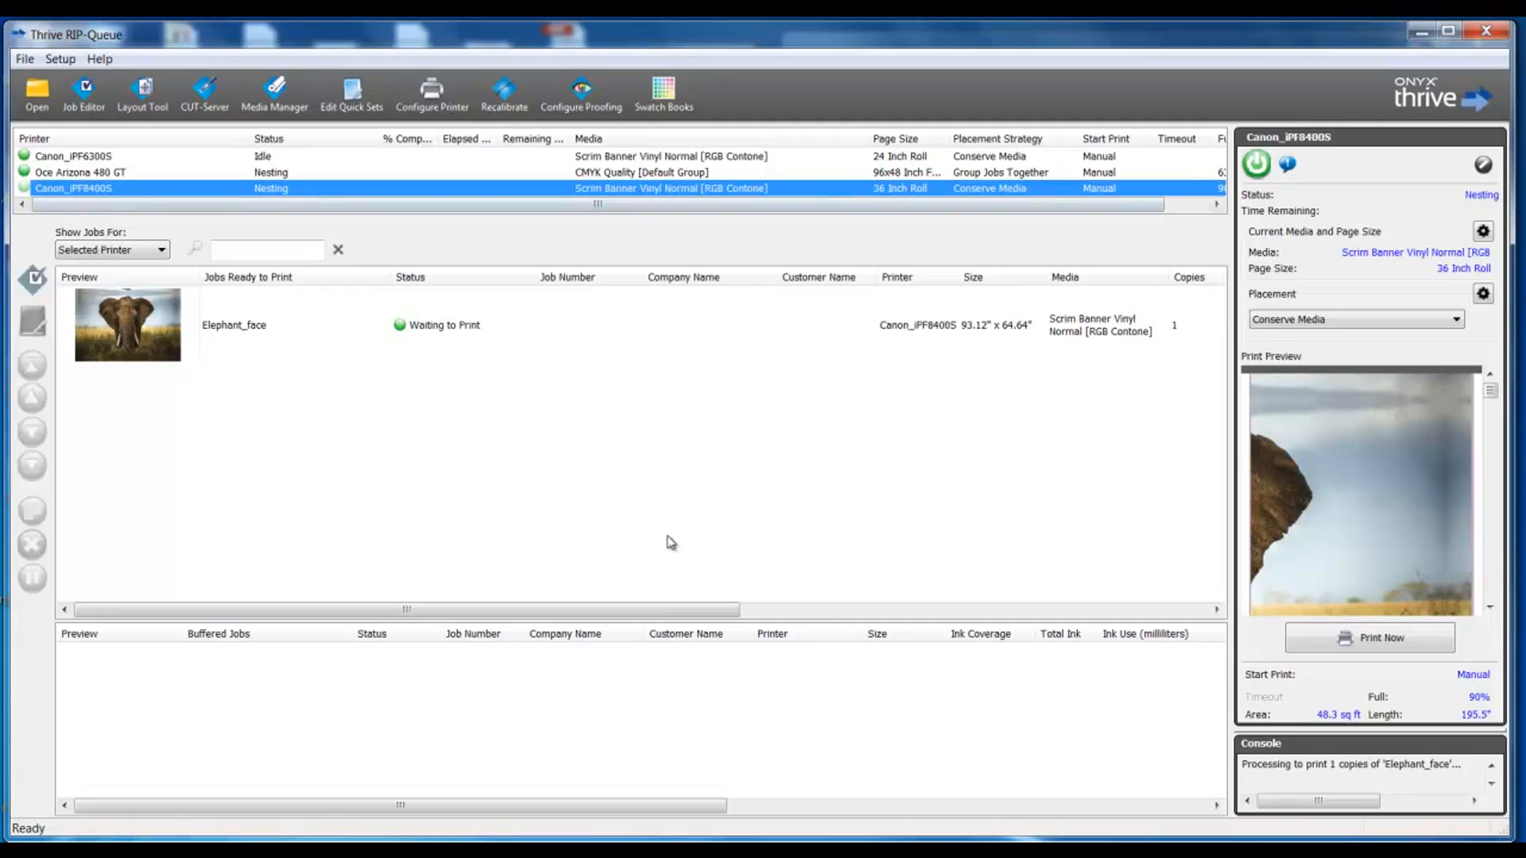
Import the Billboard.ont Quick Set into the Canon_iPF8400S printer configuration and accept the configuration.
left_click(432, 93)
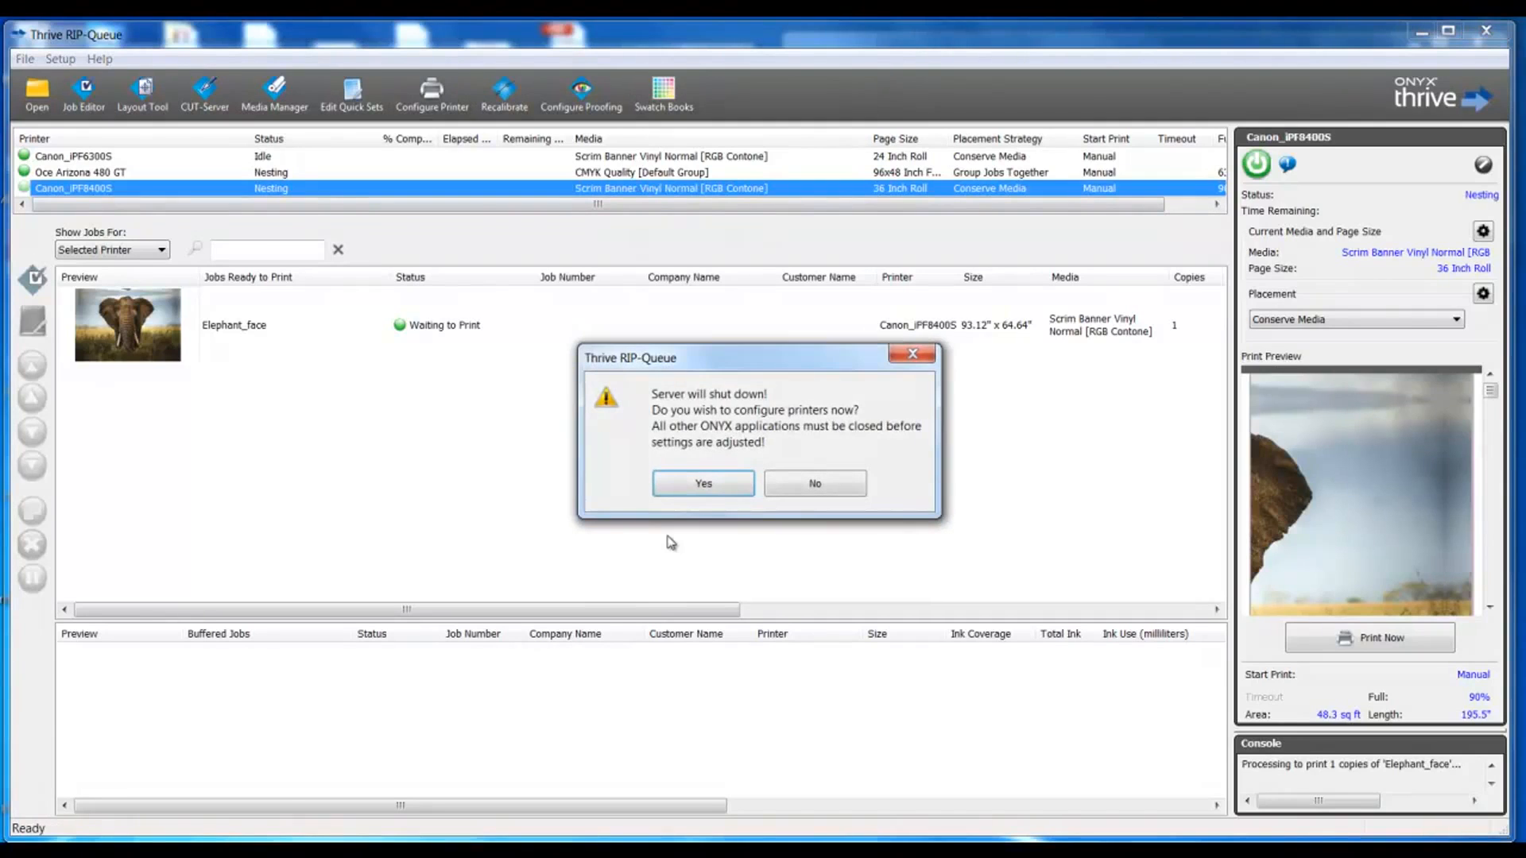
key("Return")
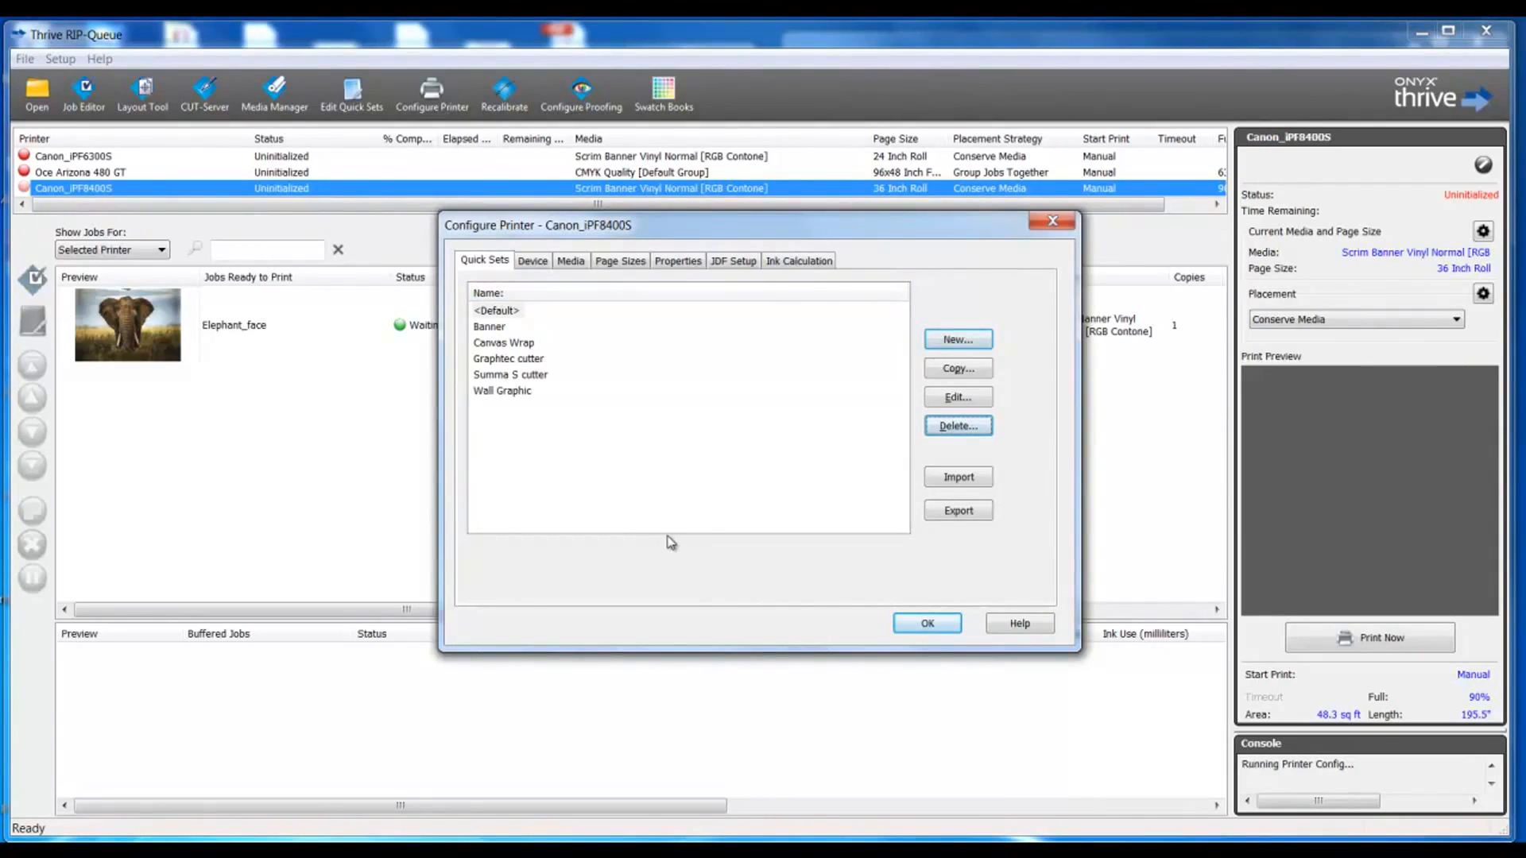
left_click(959, 477)
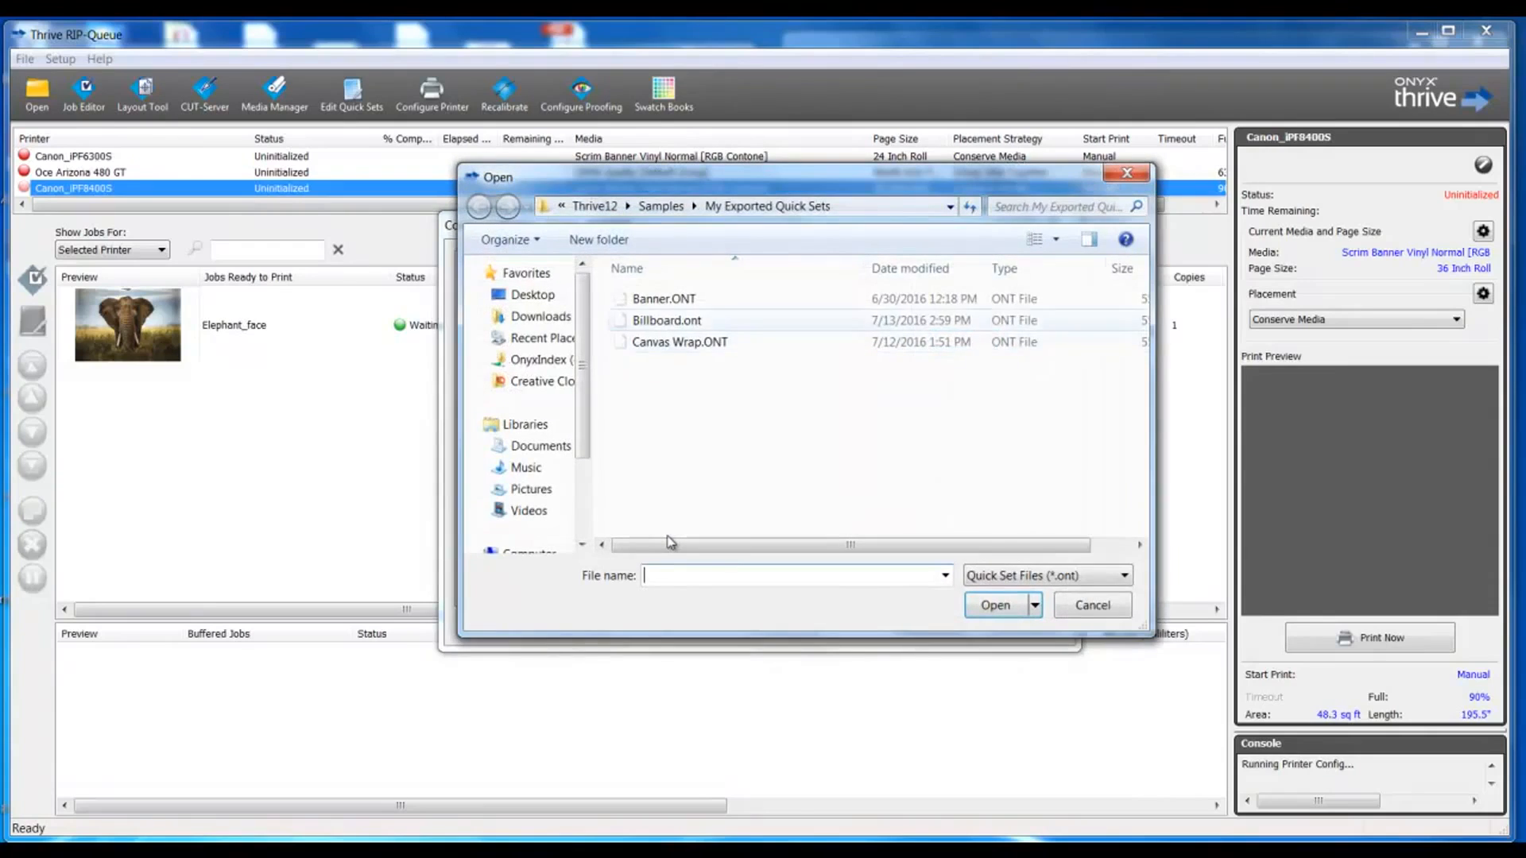
left_click(667, 322)
left_click(995, 605)
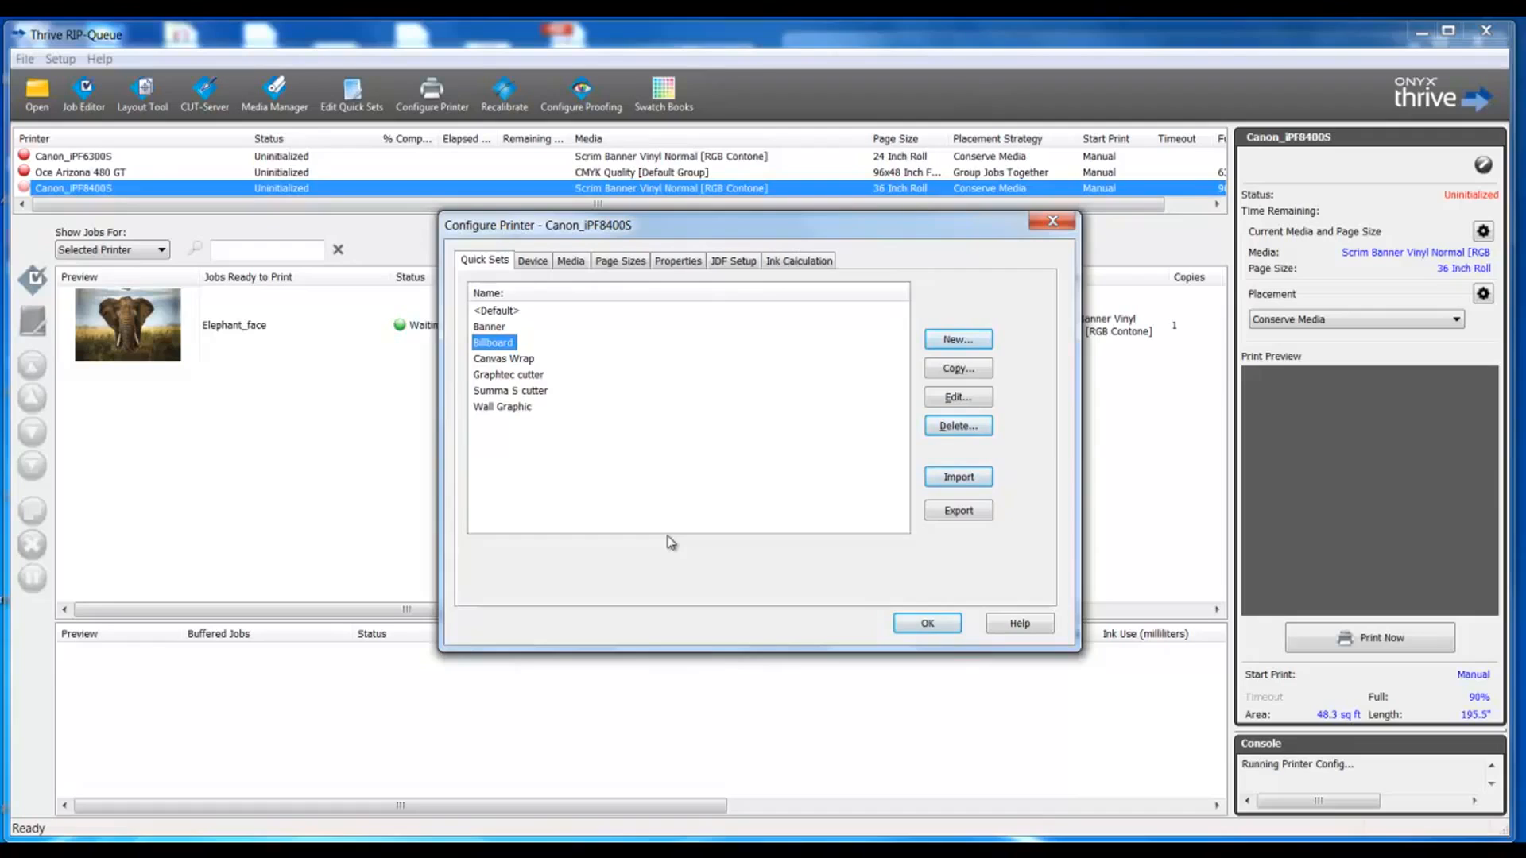
key("Return")
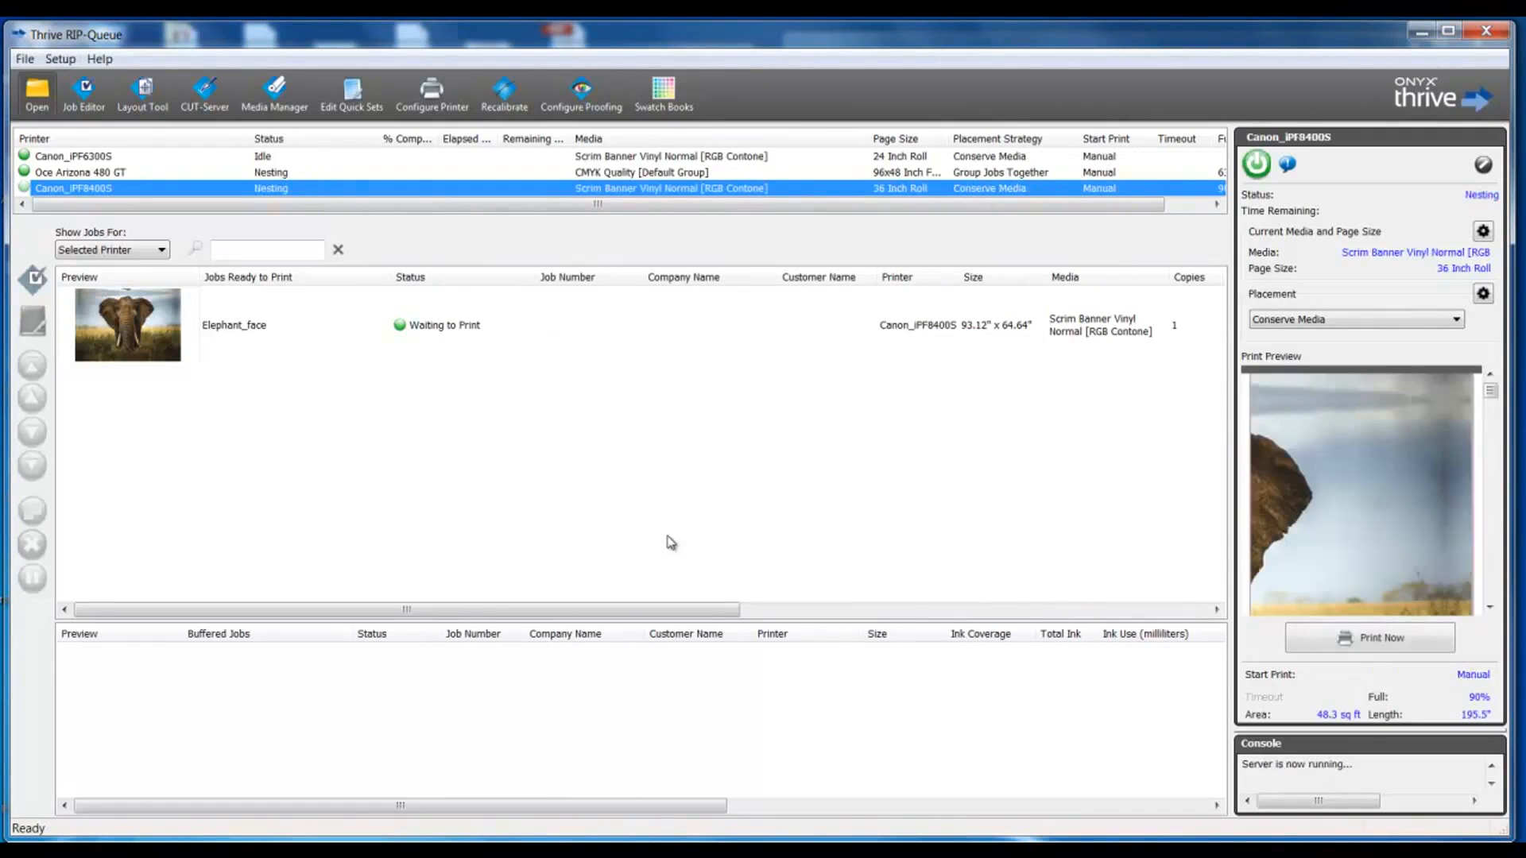
Open Lion bw.jpg with the Billboard Quick Set on the Canon_iPF8400S, without opening it in Job Editor.
key("ctrl+o")
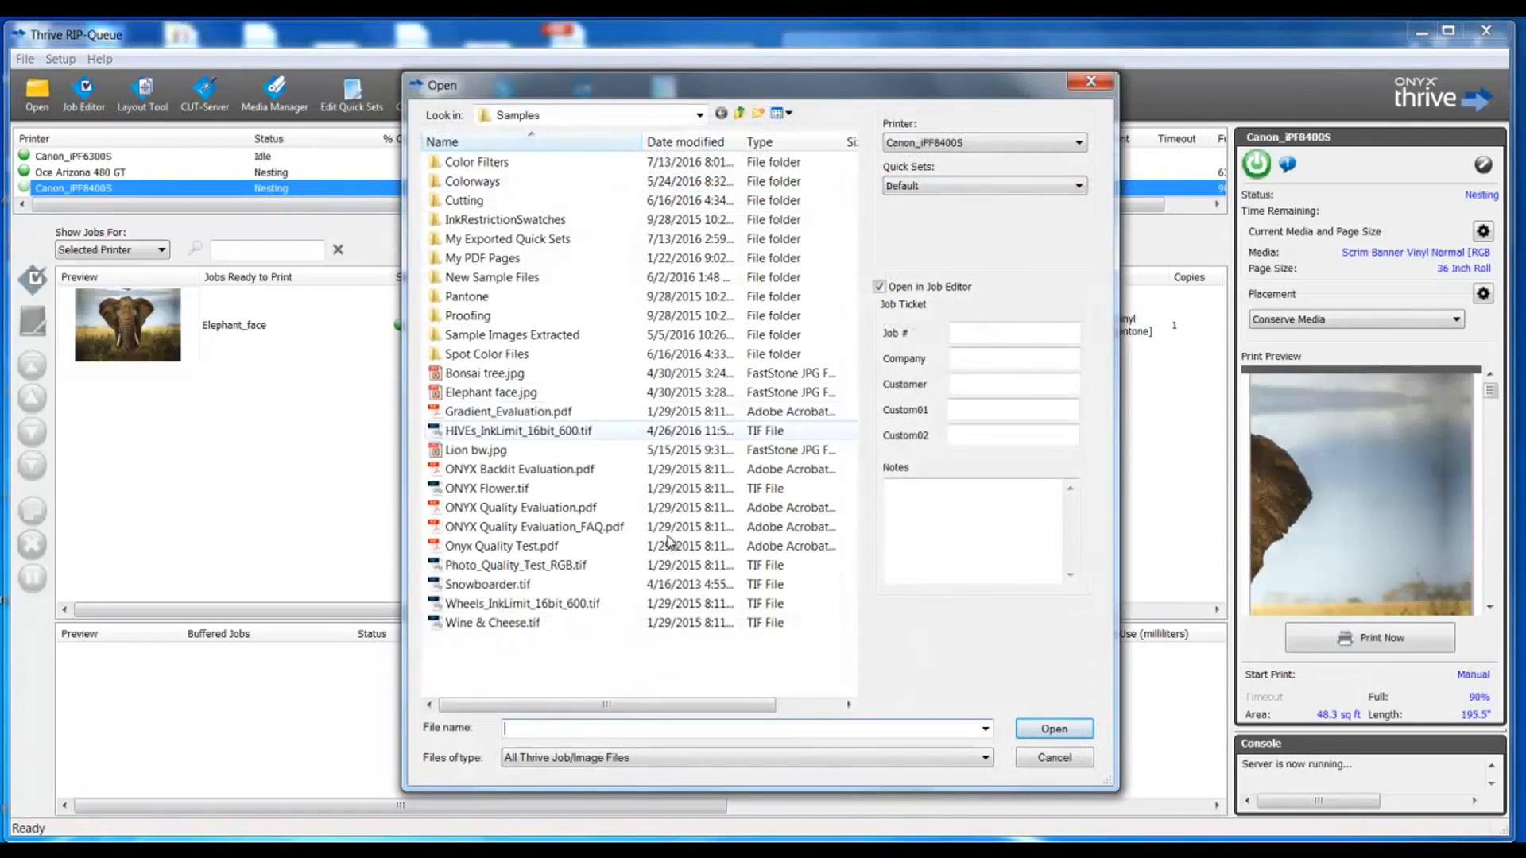
left_click(487, 450)
left_click(986, 186)
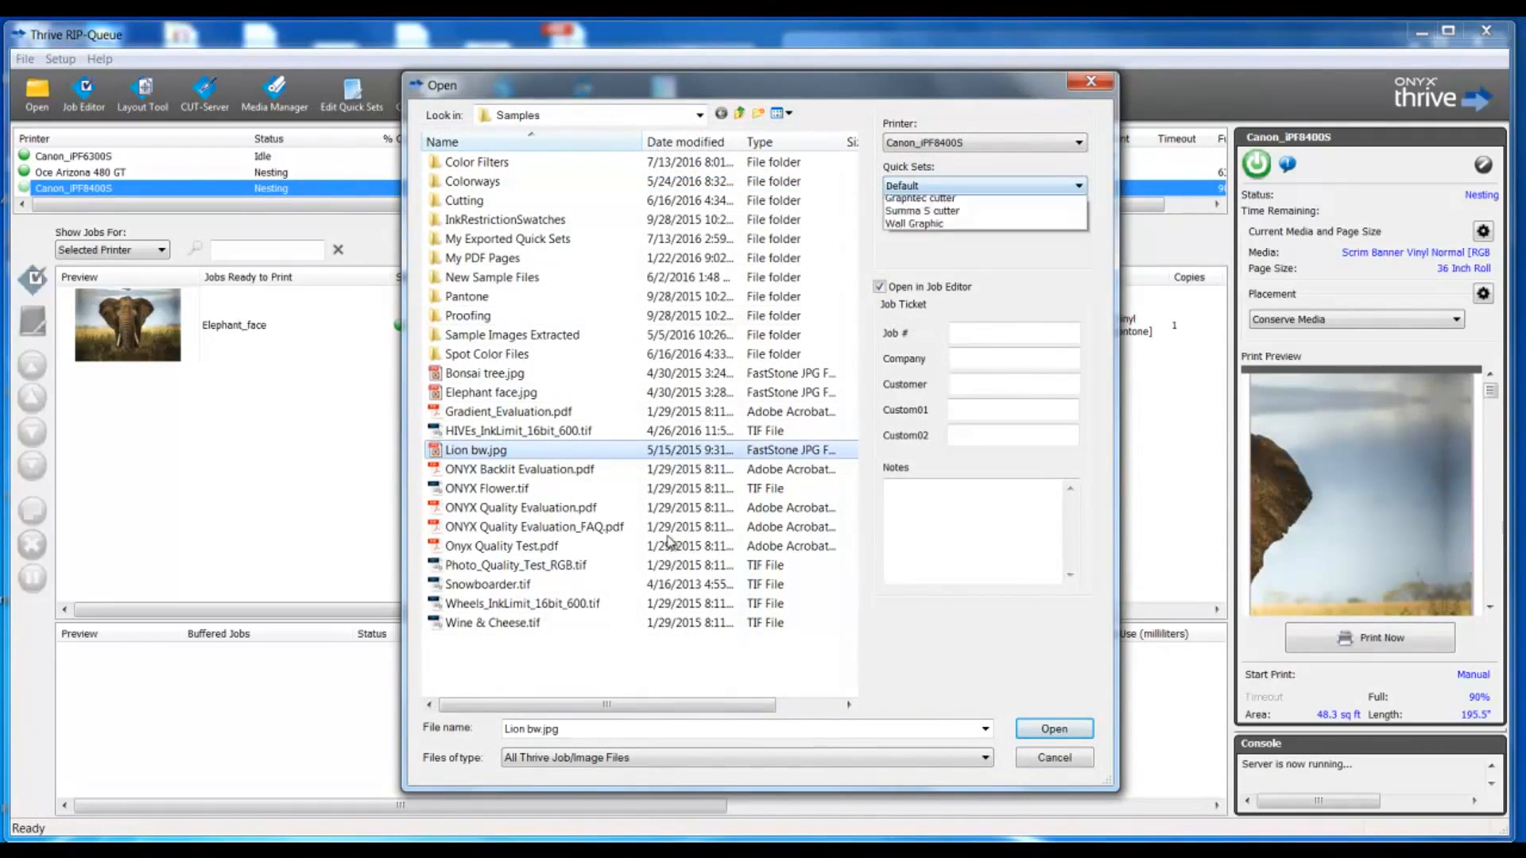
left_click(986, 229)
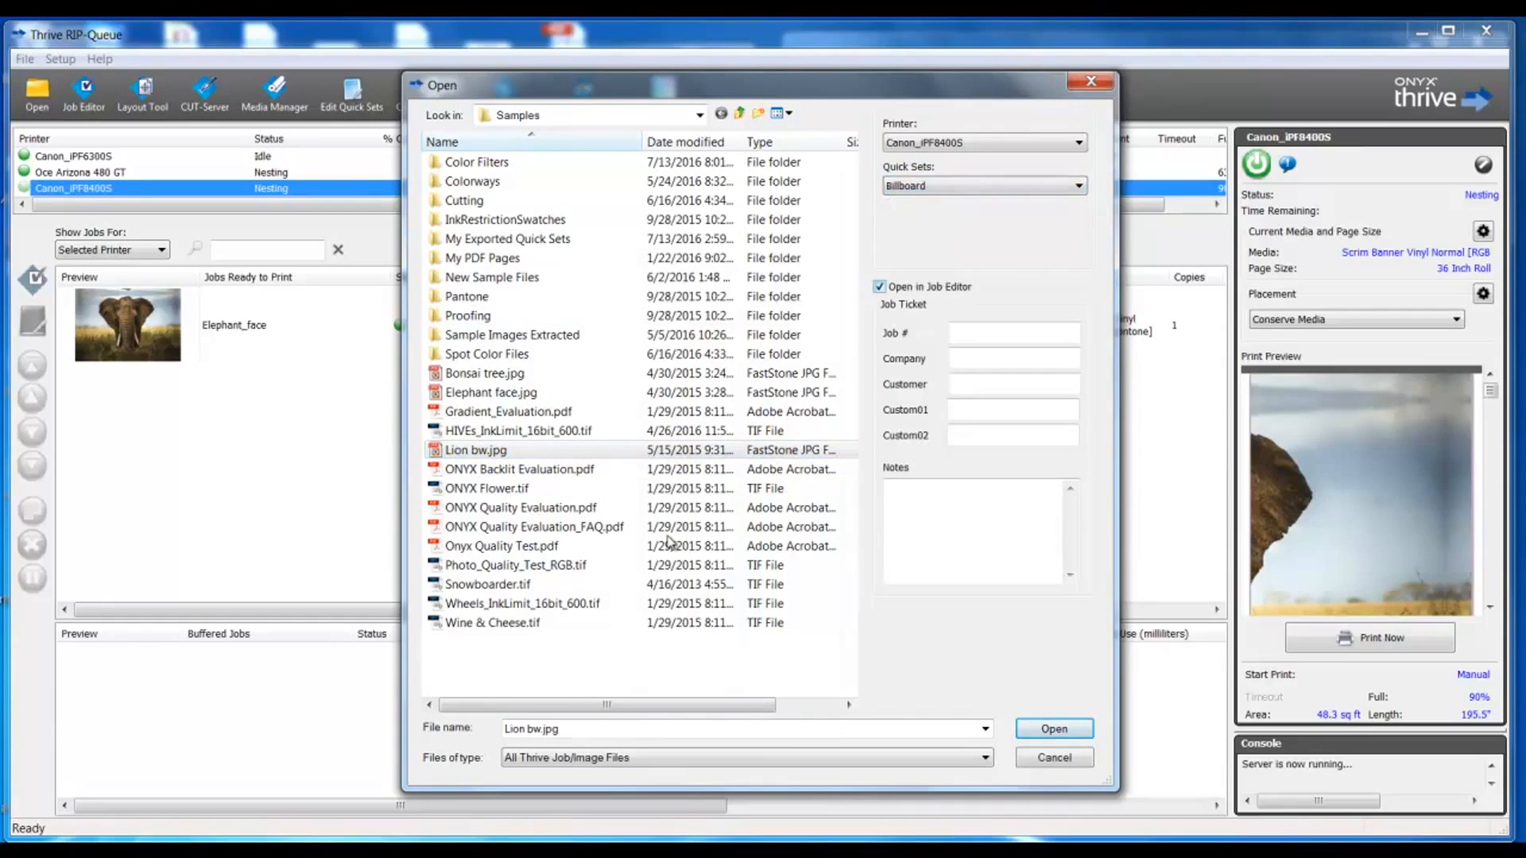
left_click(880, 287)
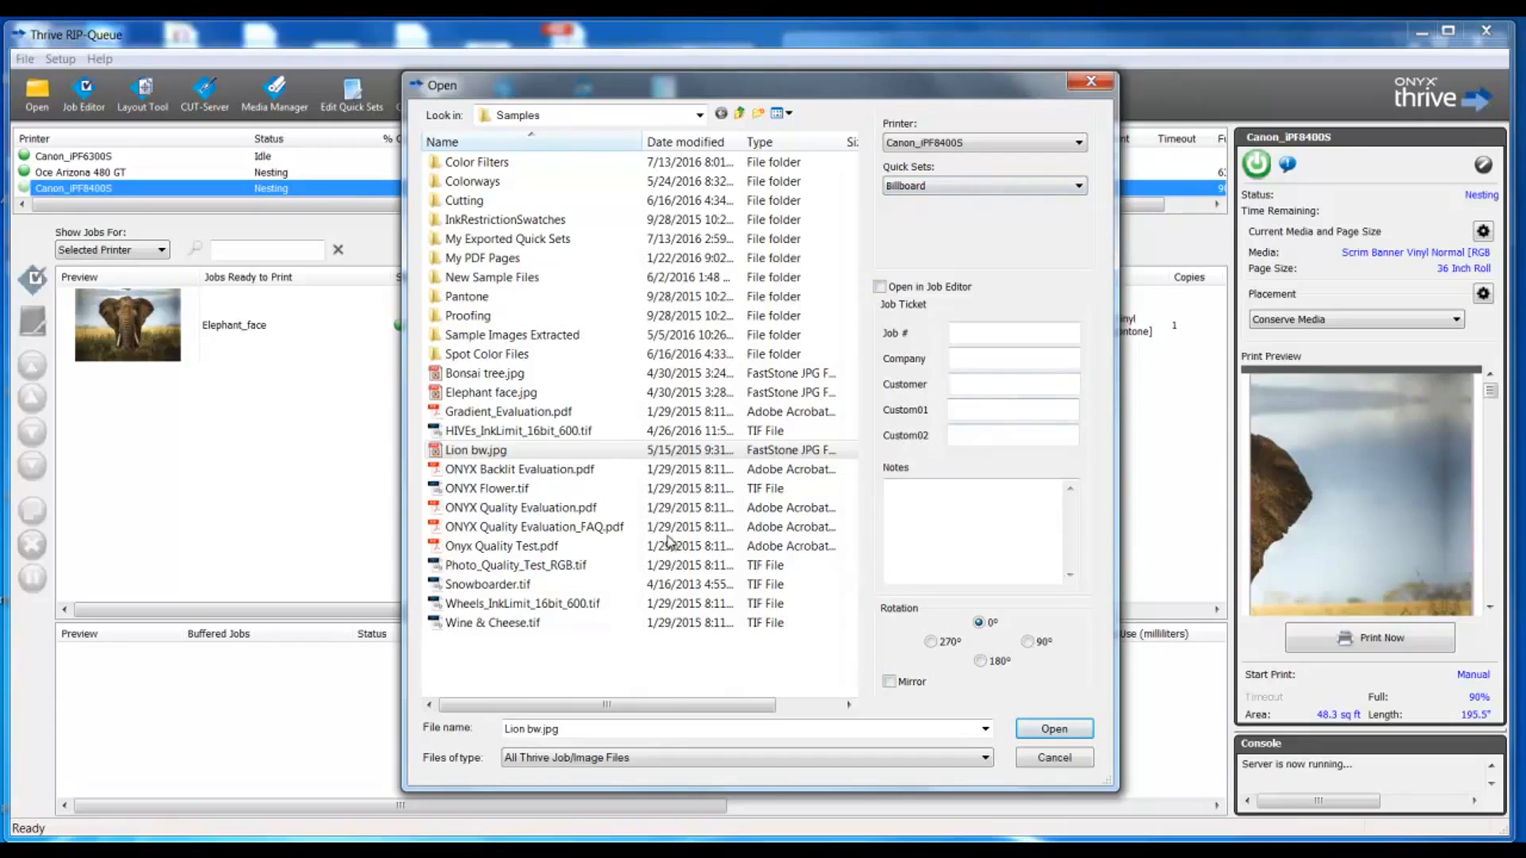
left_click(1054, 729)
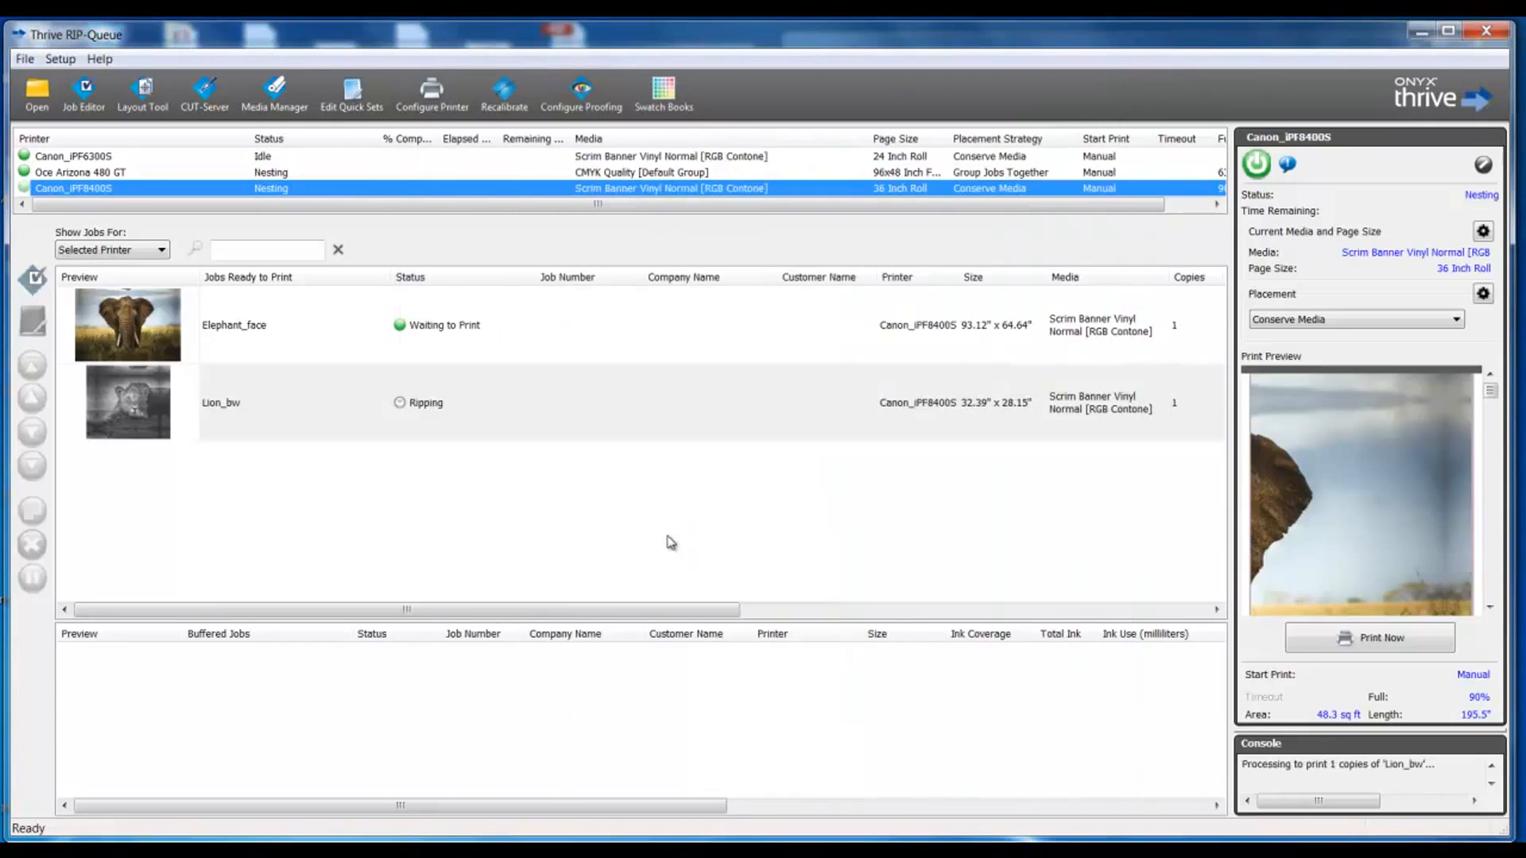